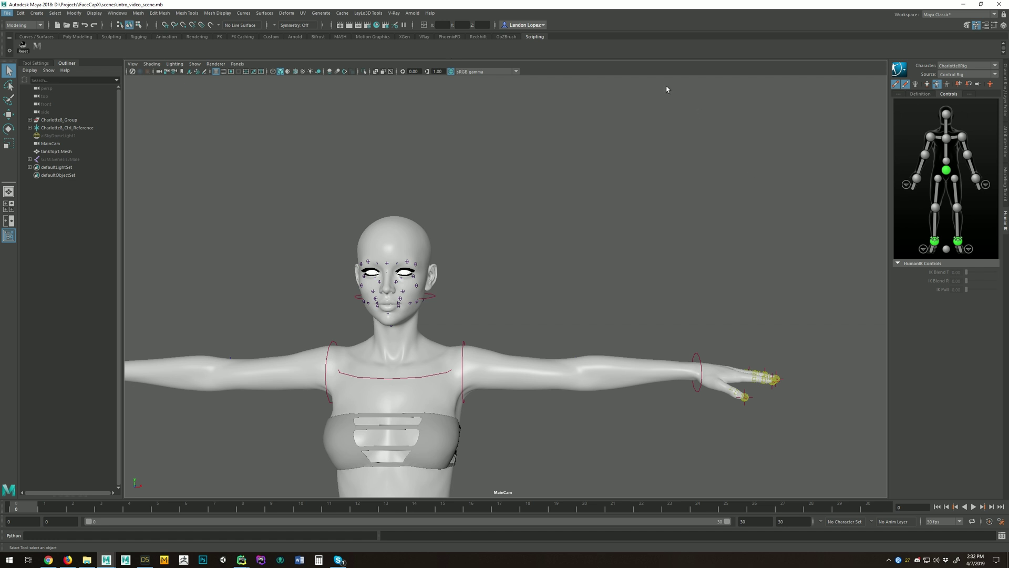
# - Set up the Face Cap X GUI for the Charlotte8 body mesh and the Charlotte8Eyelashes mesh
pyautogui.click(30, 120)
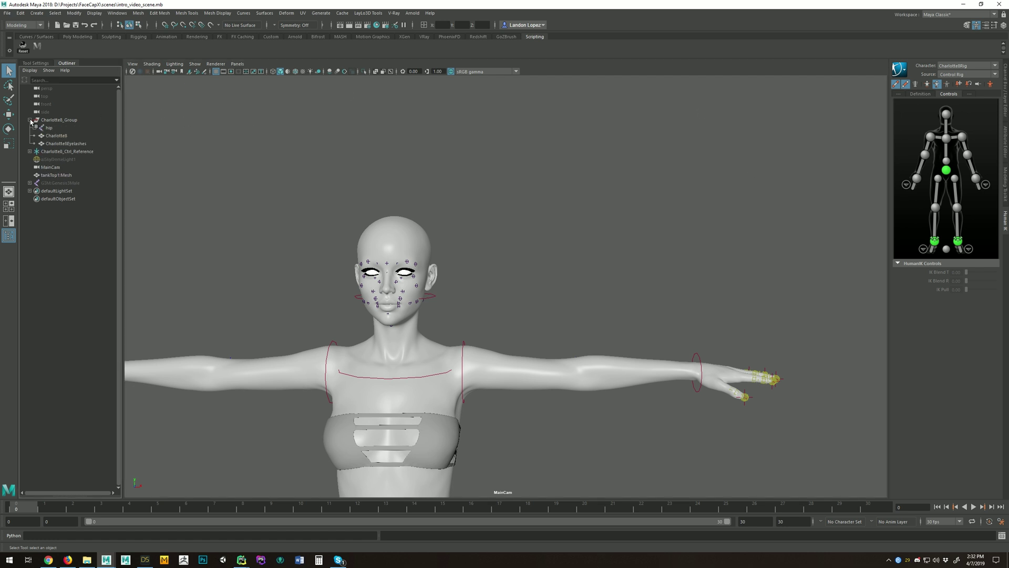
pyautogui.click(69, 136)
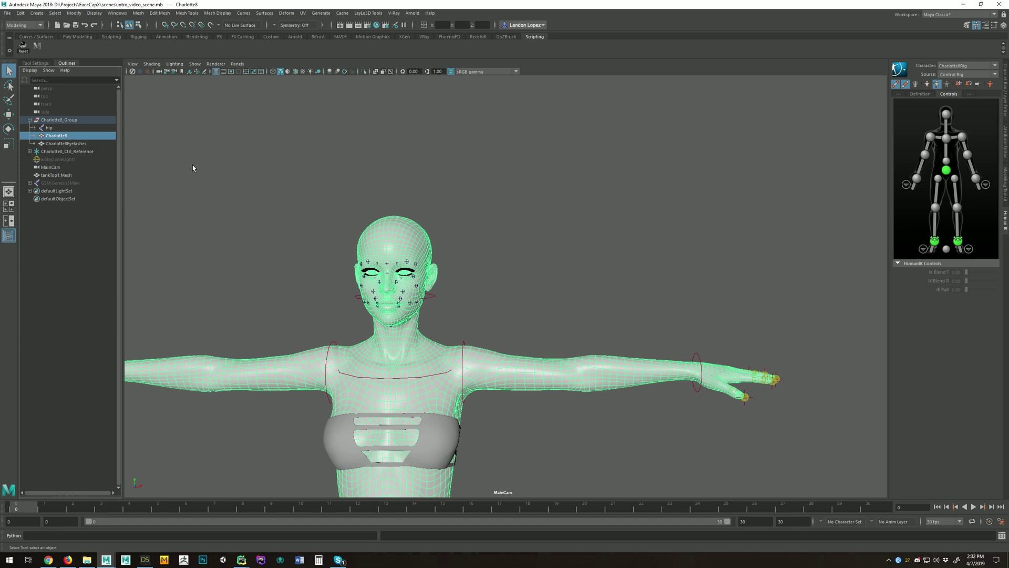
pyautogui.keyDown('ctrl'); pyautogui.click(69, 144); pyautogui.keyUp('ctrl')
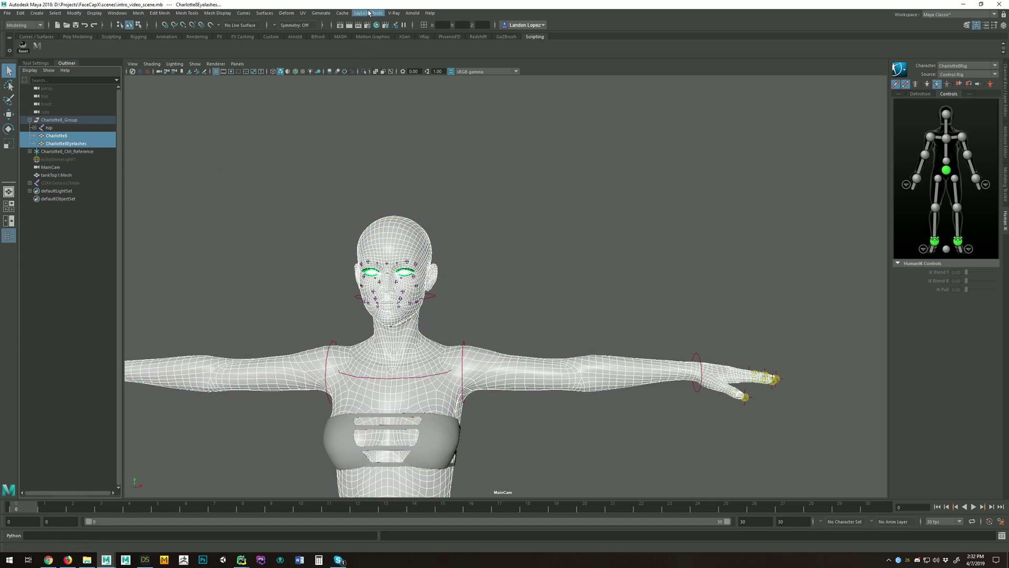
pyautogui.click(369, 14)
pyautogui.moveTo(381, 36)
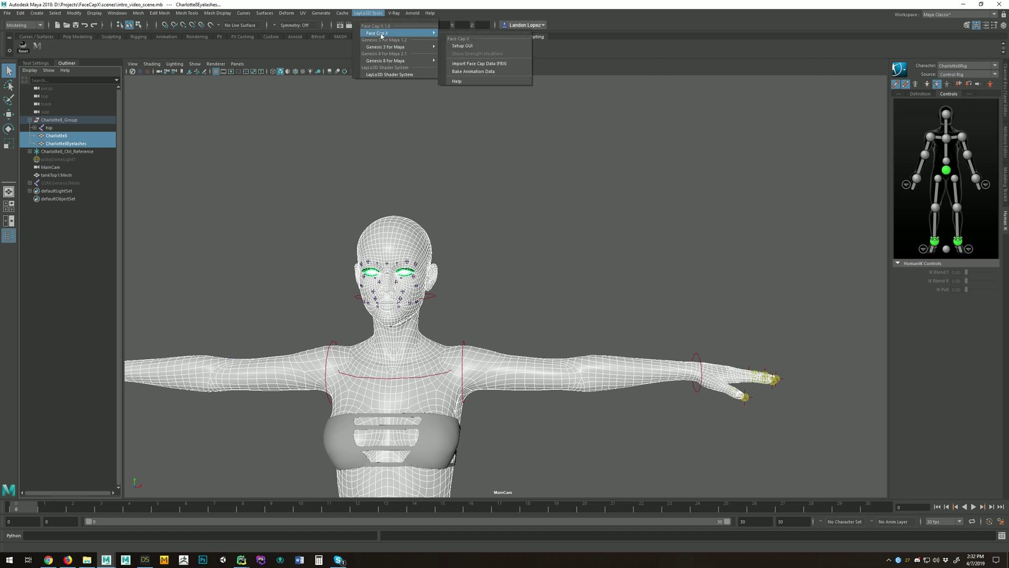
pyautogui.click(473, 45)
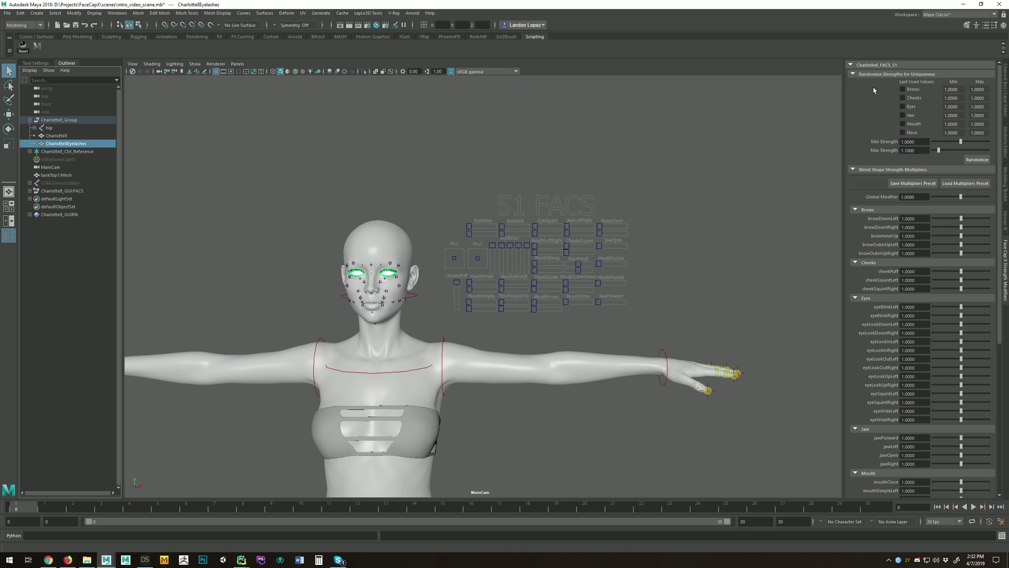
# - Examine the blend shape strength multipliers for brows, cheeks, eyes, jaw, mouth and nose
pyautogui.scroll(-6, 894, 226)
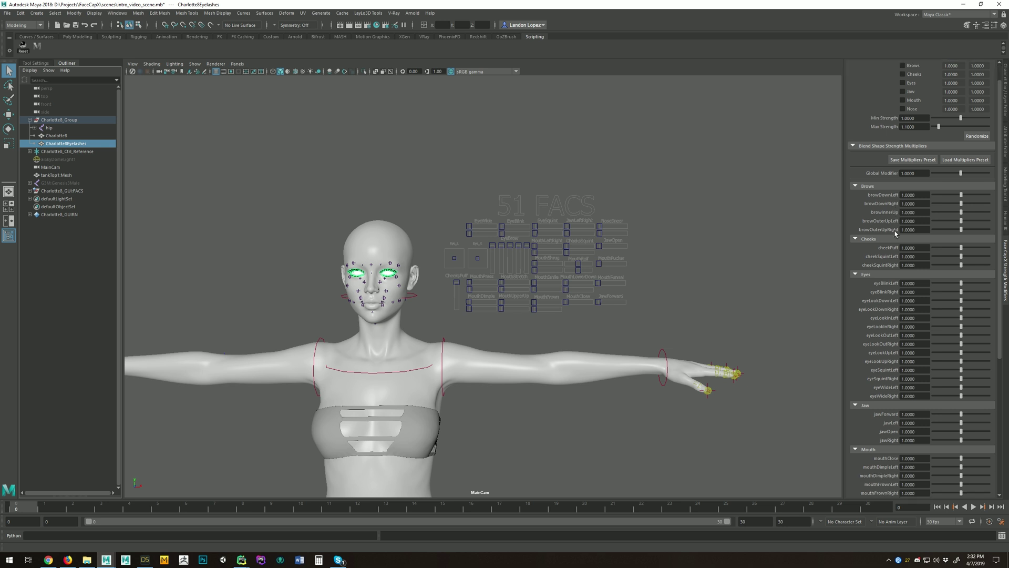
pyautogui.scroll(6, 883, 382)
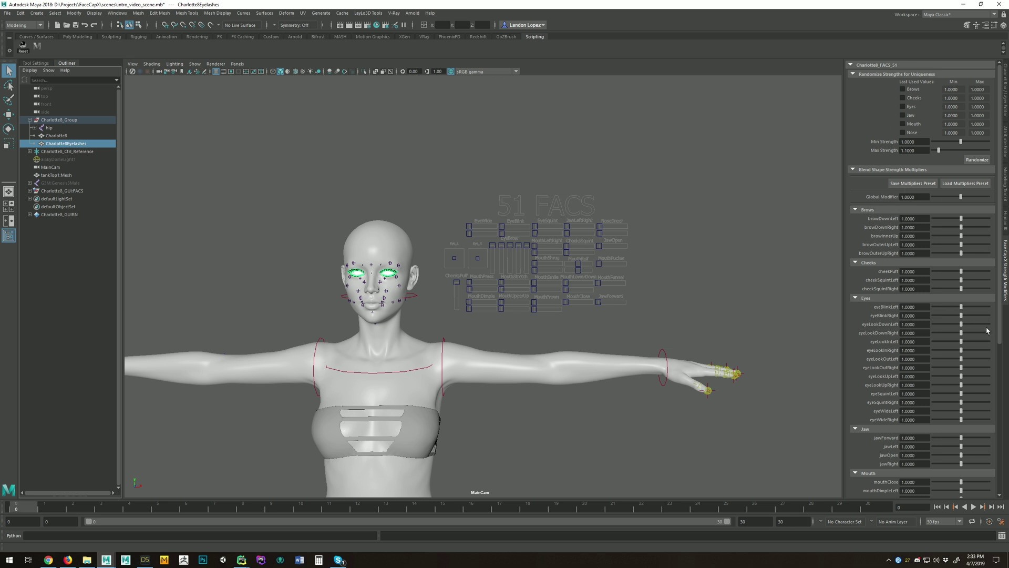
pyautogui.scroll(-3, 881, 421)
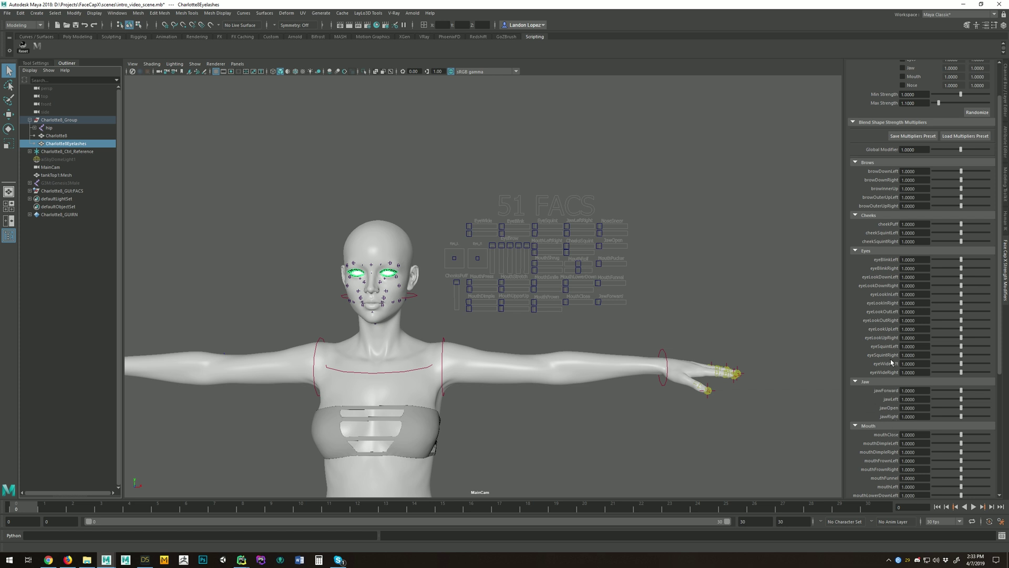
pyautogui.scroll(-2, 893, 380)
pyautogui.scroll(-5, 915, 377)
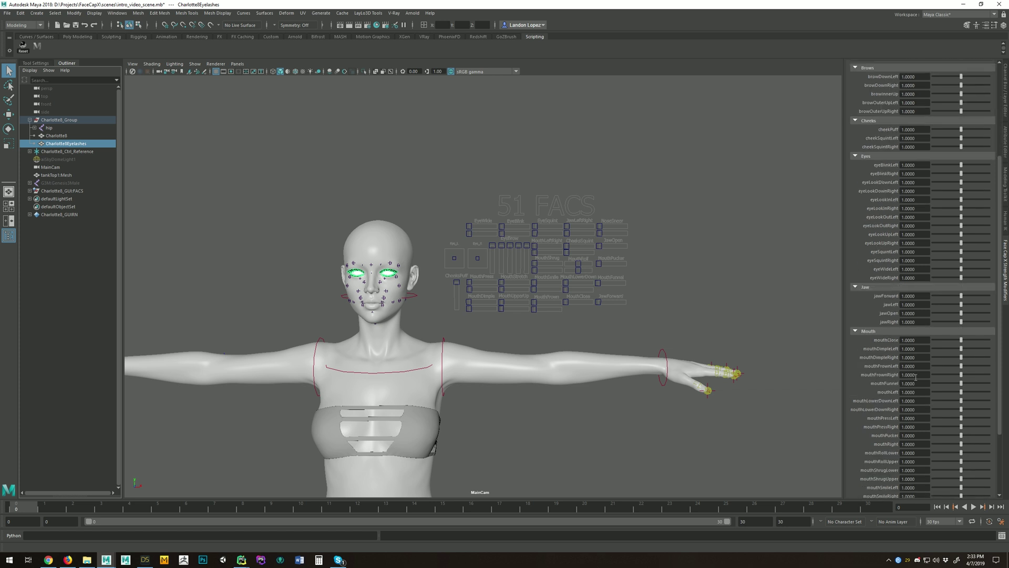
pyautogui.scroll(-6, 875, 364)
pyautogui.scroll(15, 885, 390)
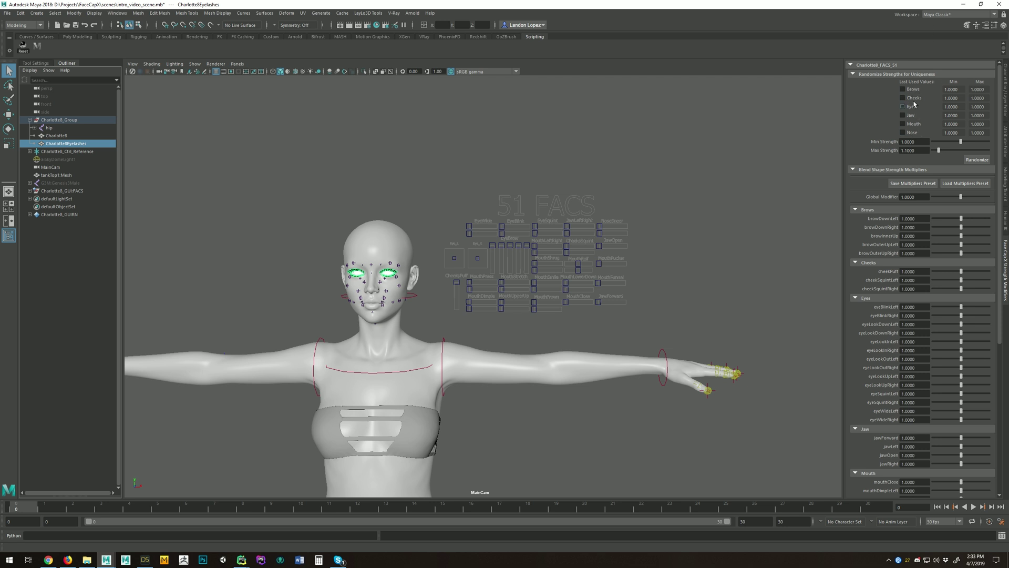
# - Randomize the eye strengths and the mouth strengths, using a max strength of 1.4173 for the mouth
pyautogui.click(912, 107)
pyautogui.moveTo(939, 151); pyautogui.dragTo(949, 151)
pyautogui.click(973, 159)
pyautogui.click(914, 125)
pyautogui.moveTo(948, 149); pyautogui.dragTo(942, 151)
pyautogui.moveTo(945, 153); pyautogui.dragTo(957, 154)
pyautogui.click(968, 161)
# - Randomize only the eye blend shape strengths again with a max strength of 1.2086
pyautogui.click(903, 107)
pyautogui.click(910, 123)
pyautogui.moveTo(956, 151); pyautogui.dragTo(944, 153)
pyautogui.click(970, 162)
# - Open the Shape Editor with the Charlotte8 mesh selected and widen its name column to show the full target names
pyautogui.click(63, 136)
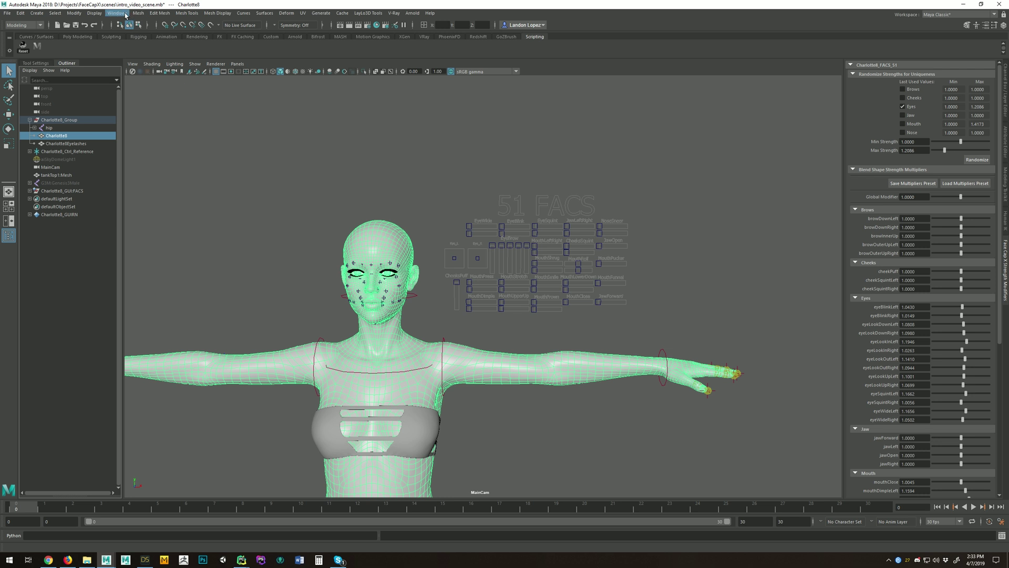
pyautogui.click(126, 16)
pyautogui.moveTo(157, 64)
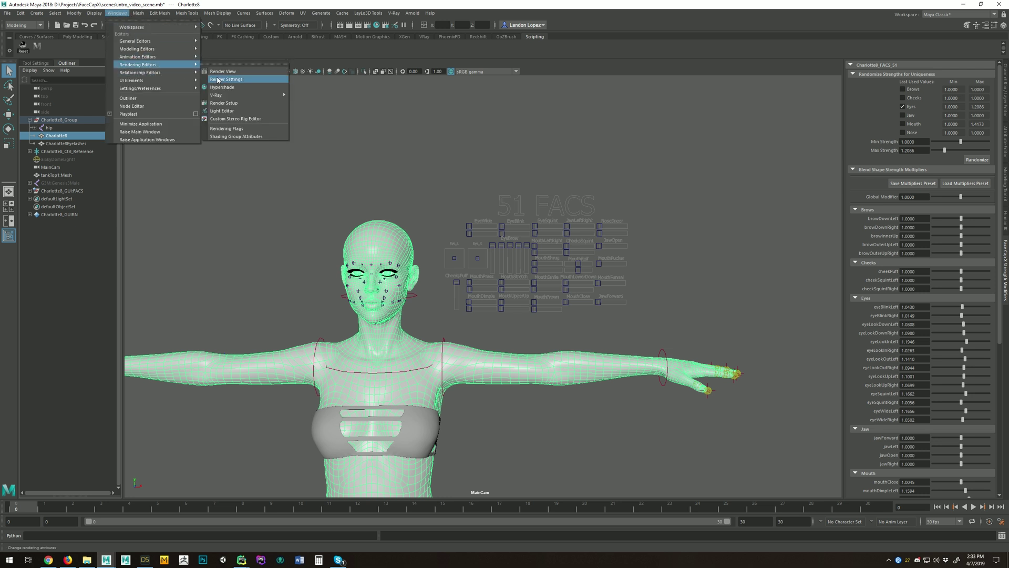
pyautogui.click(240, 120)
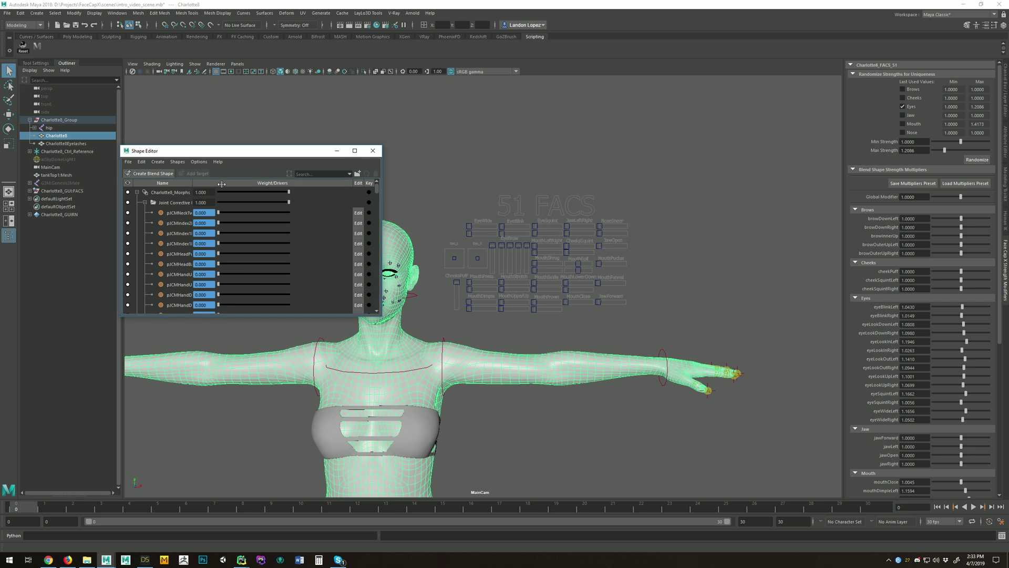
pyautogui.moveTo(204, 183); pyautogui.dragTo(272, 183)
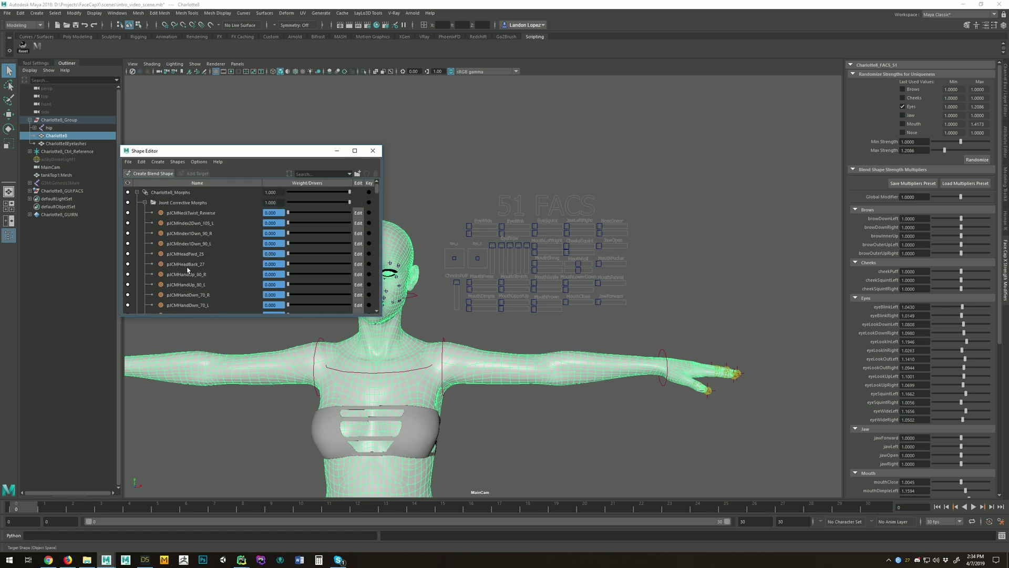
# - Collapse the body and eyelash morph sets, examine the Charlotte8_FACS_51 targets, and close the Shape Editor
pyautogui.click(144, 202)
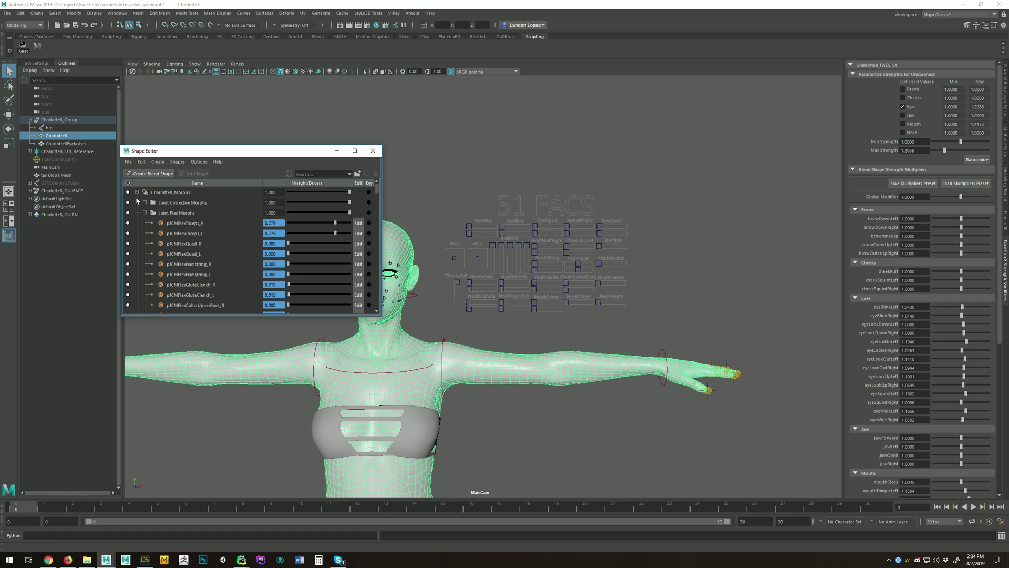
pyautogui.click(137, 192)
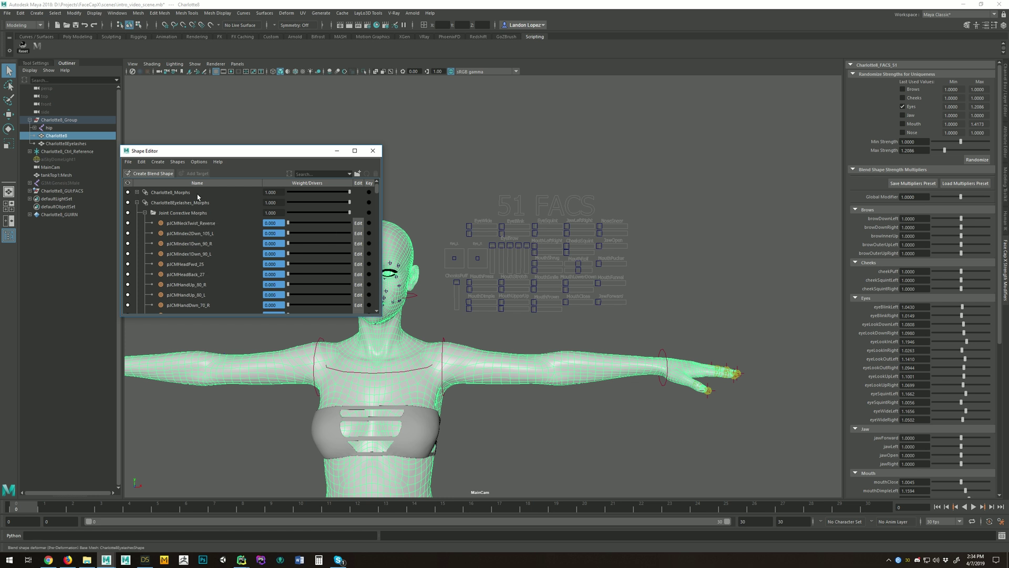
pyautogui.click(137, 204)
pyautogui.click(137, 203)
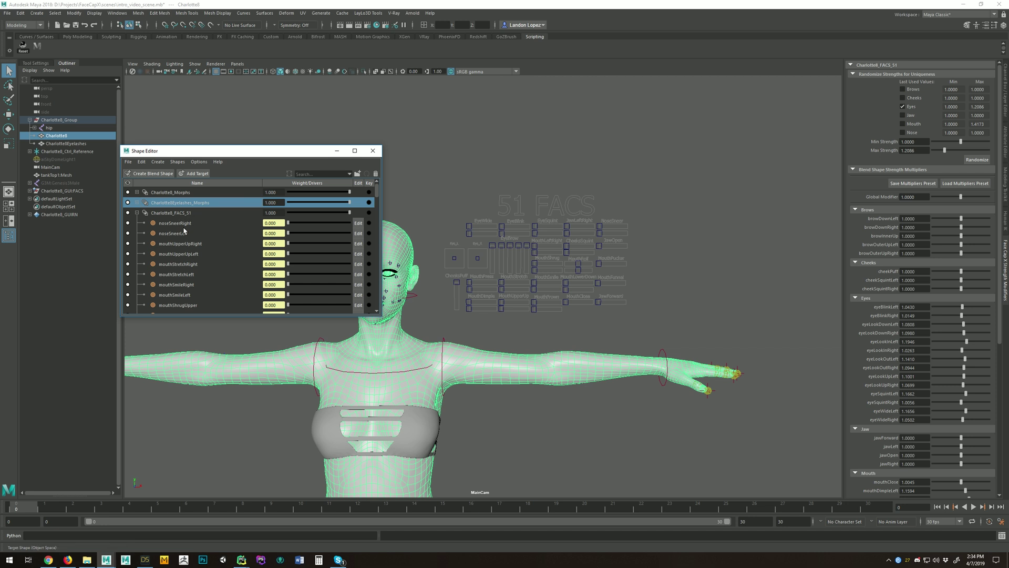
pyautogui.scroll(-8, 184, 231)
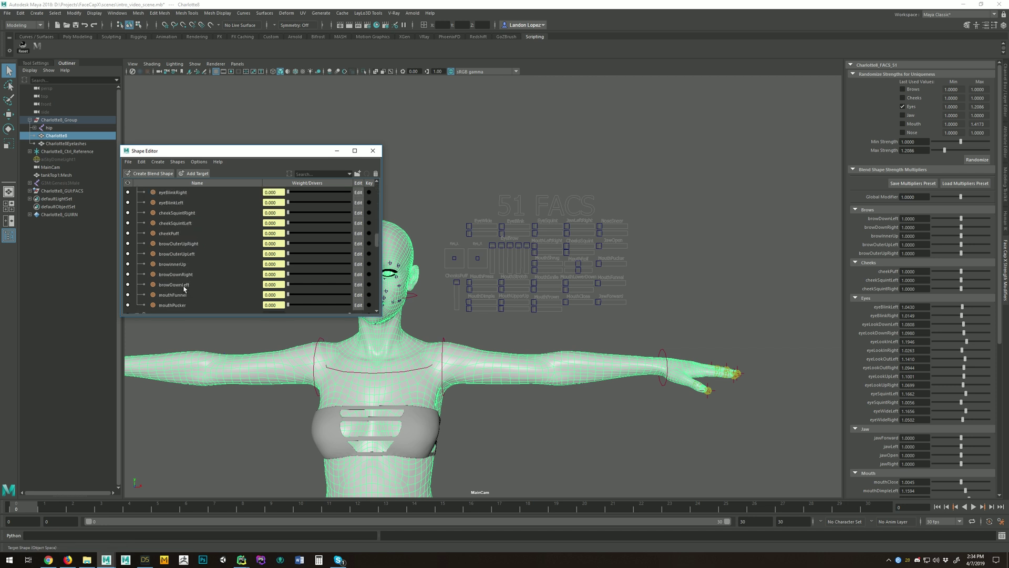
pyautogui.scroll(2, 185, 275)
pyautogui.scroll(5, 196, 256)
pyautogui.scroll(10, 201, 251)
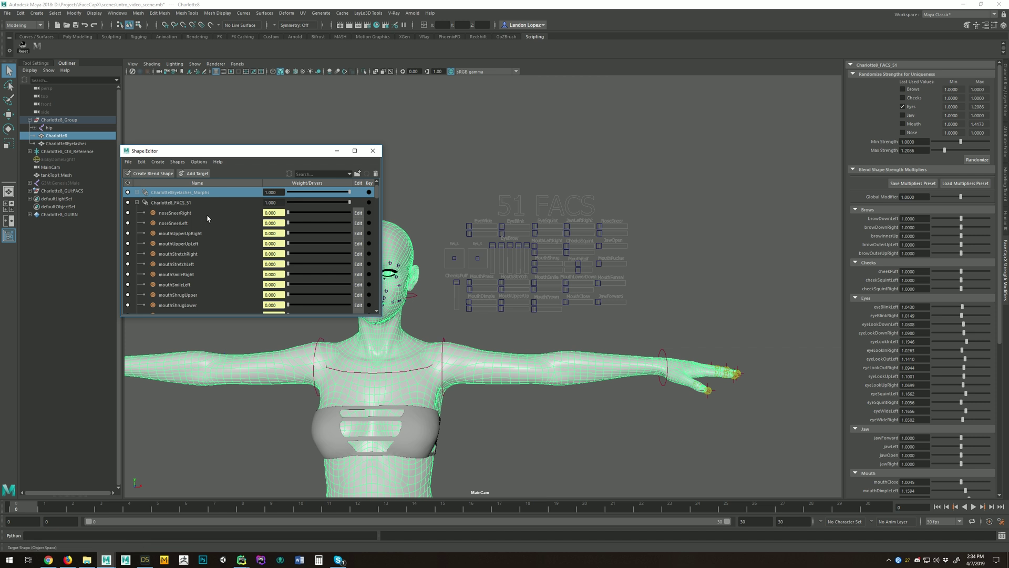
pyautogui.click(372, 151)
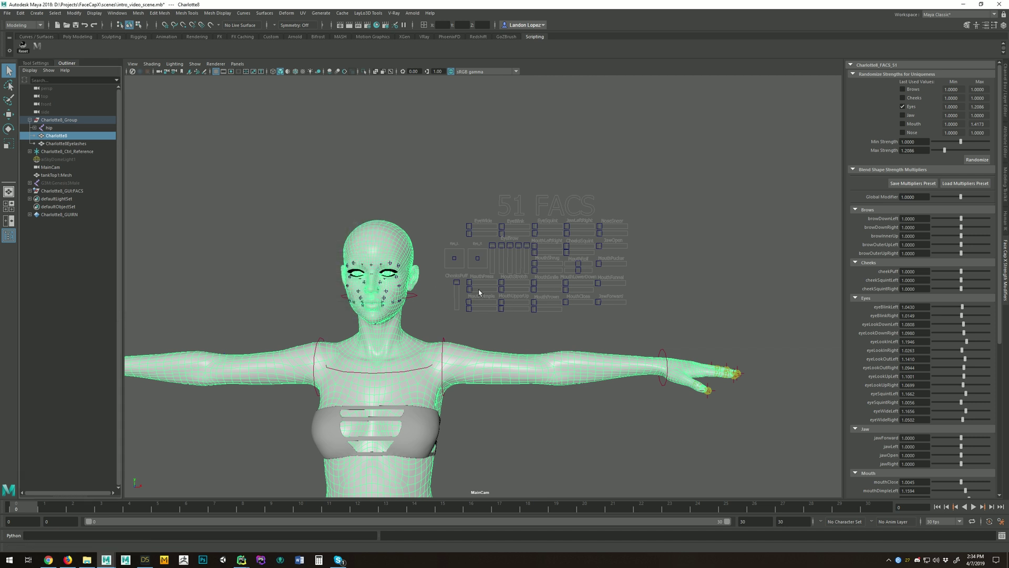
# - Try moving both eye-look controls together on the 51 FACS board, and undo the move
pyautogui.moveTo(446, 252); pyautogui.dragTo(486, 269)
pyautogui.press('w')
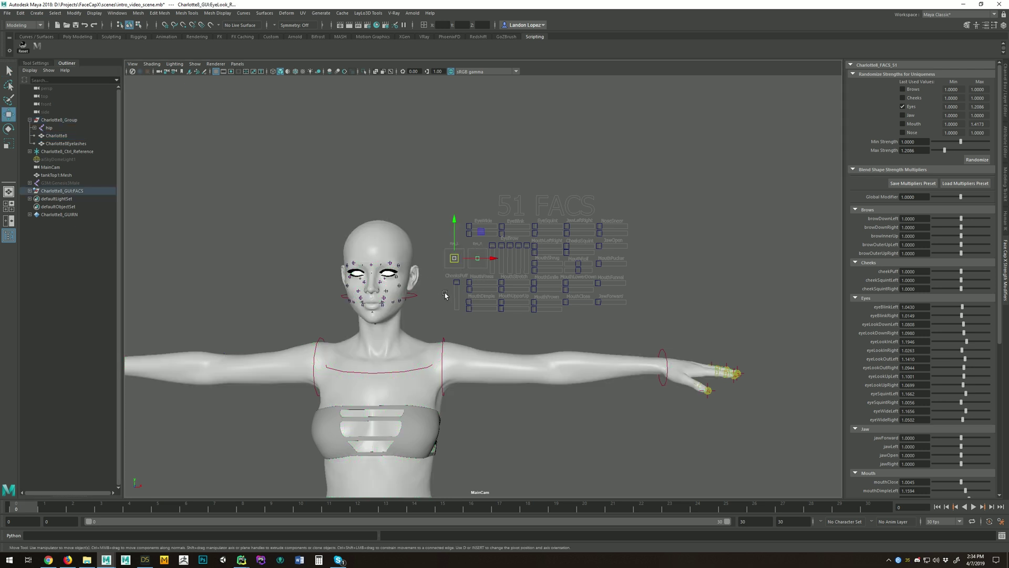
pyautogui.moveTo(481, 234)
pyautogui.mouseDown()
pyautogui.moveTo(494, 213)
pyautogui.moveTo(468, 231)
pyautogui.mouseUp()
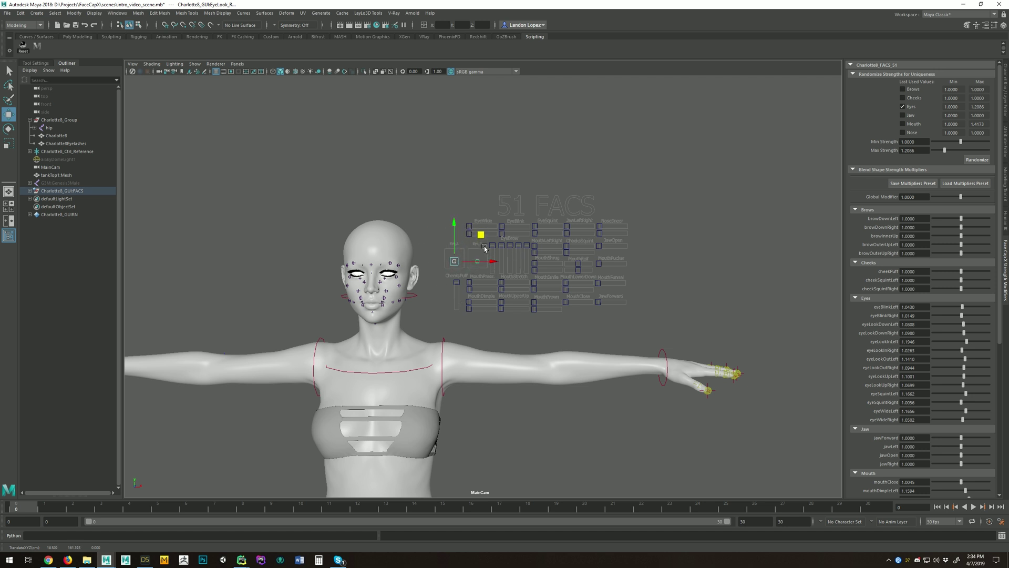
pyautogui.hotkey('ctrl', 'z')
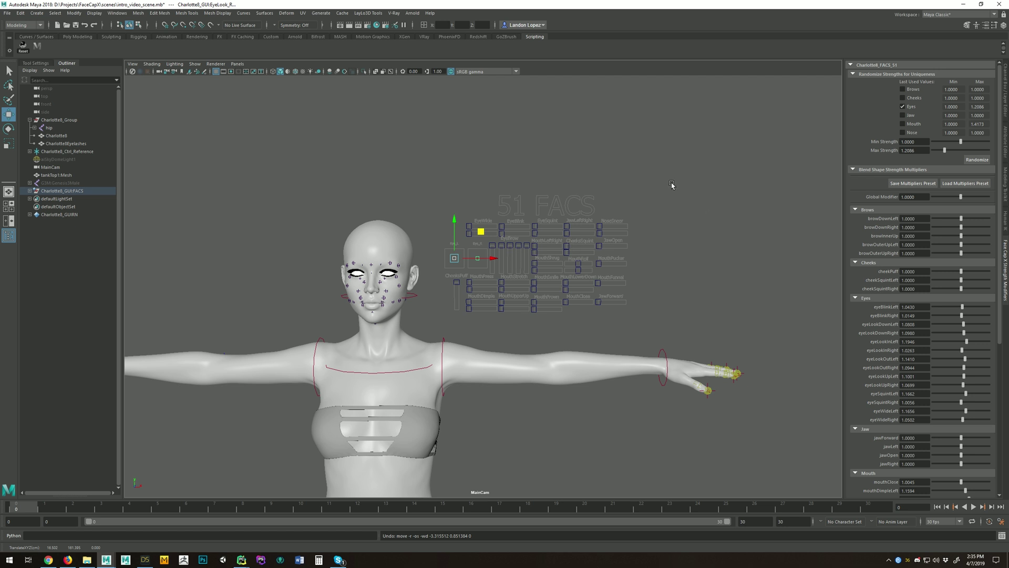
# - Select the Charlotte8_GUI:FACS control group and detach the Face Cap X commands as a floating window
pyautogui.click(73, 193)
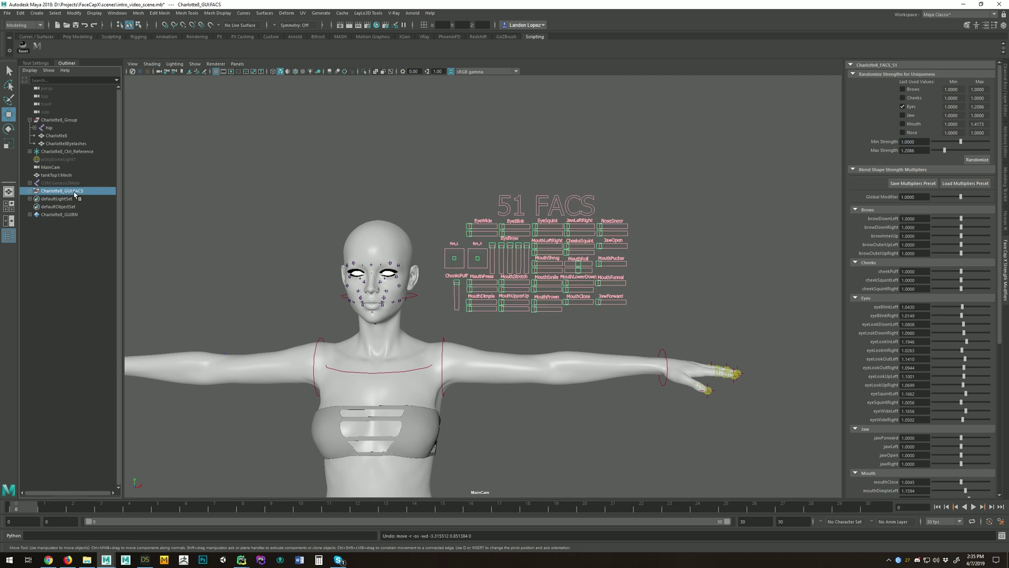
pyautogui.click(366, 14)
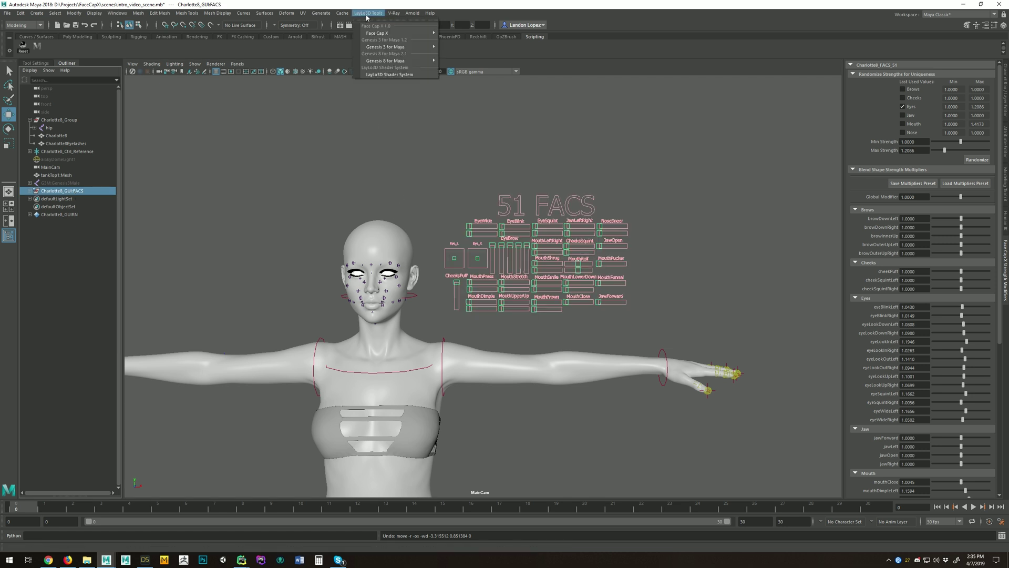
pyautogui.moveTo(372, 35)
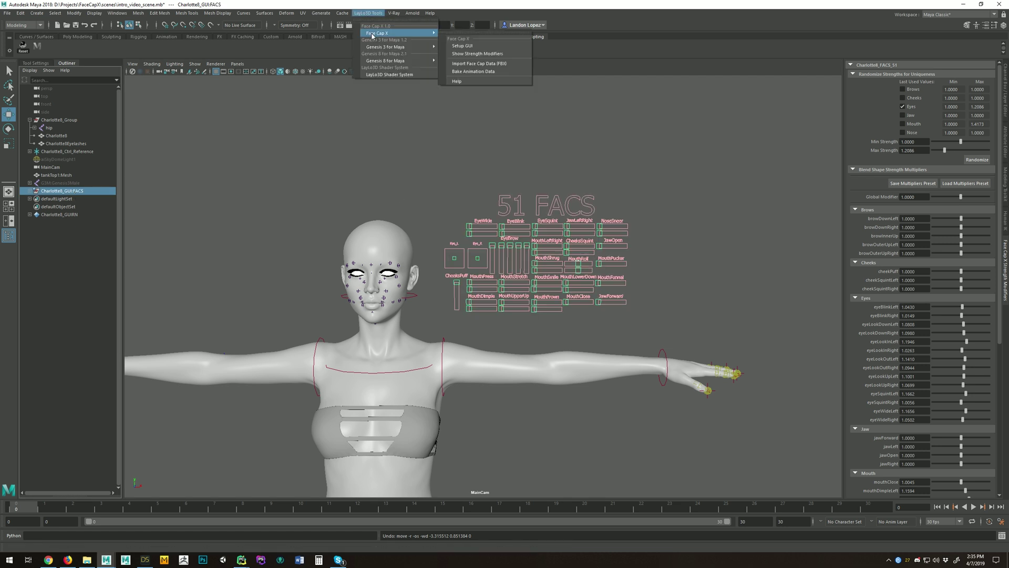
pyautogui.click(466, 33)
pyautogui.moveTo(488, 36); pyautogui.dragTo(674, 102)
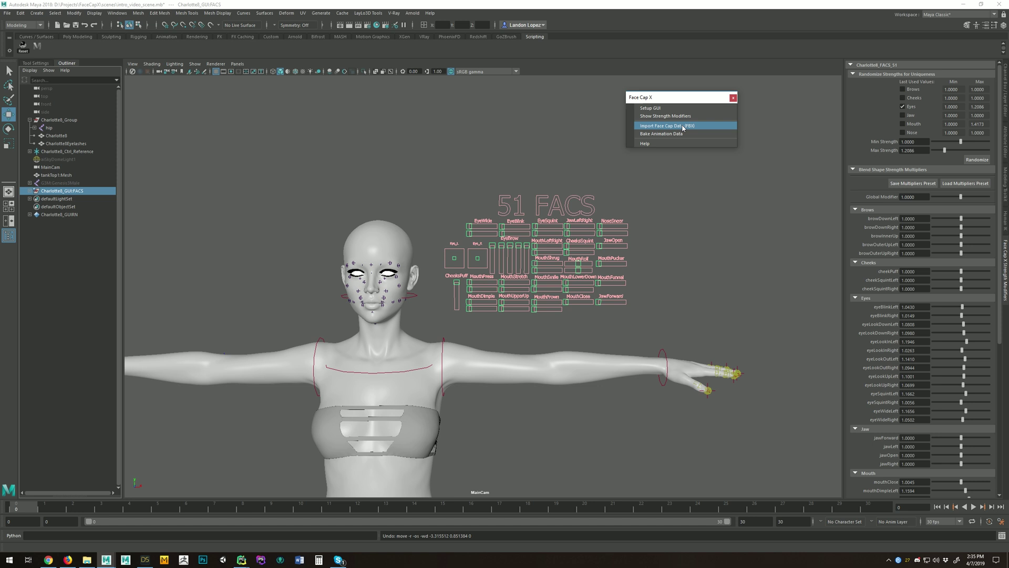
# - Import the Face Cap data from Recording.fbx in the FaceCapX project folder and play back the animation
pyautogui.click(685, 127)
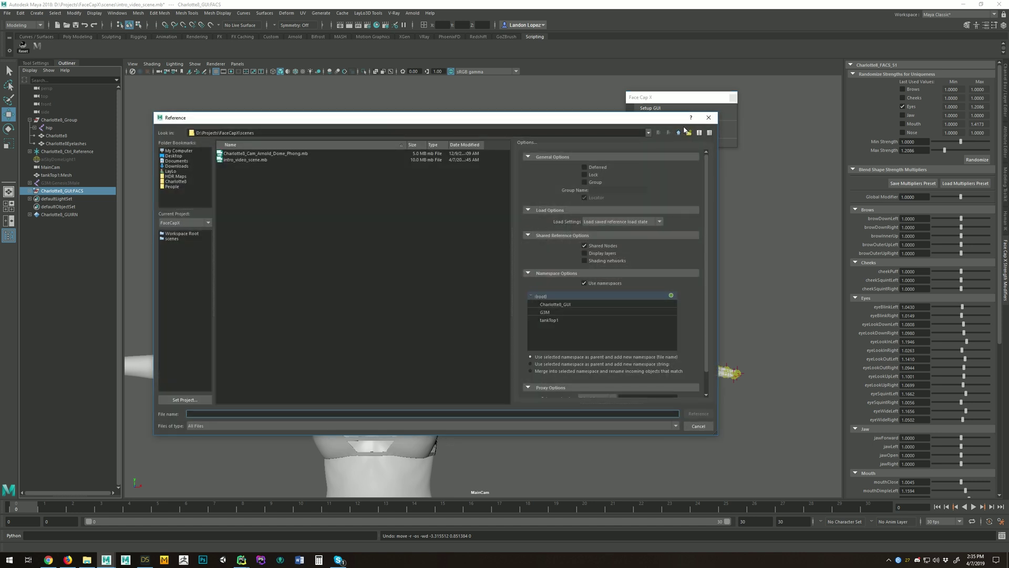
pyautogui.click(678, 133)
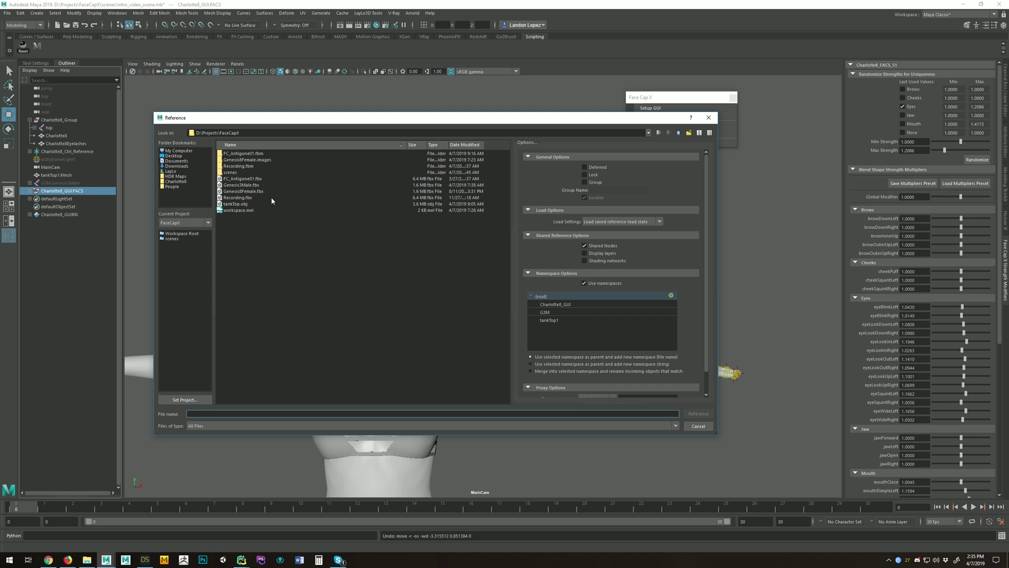
pyautogui.click(248, 197)
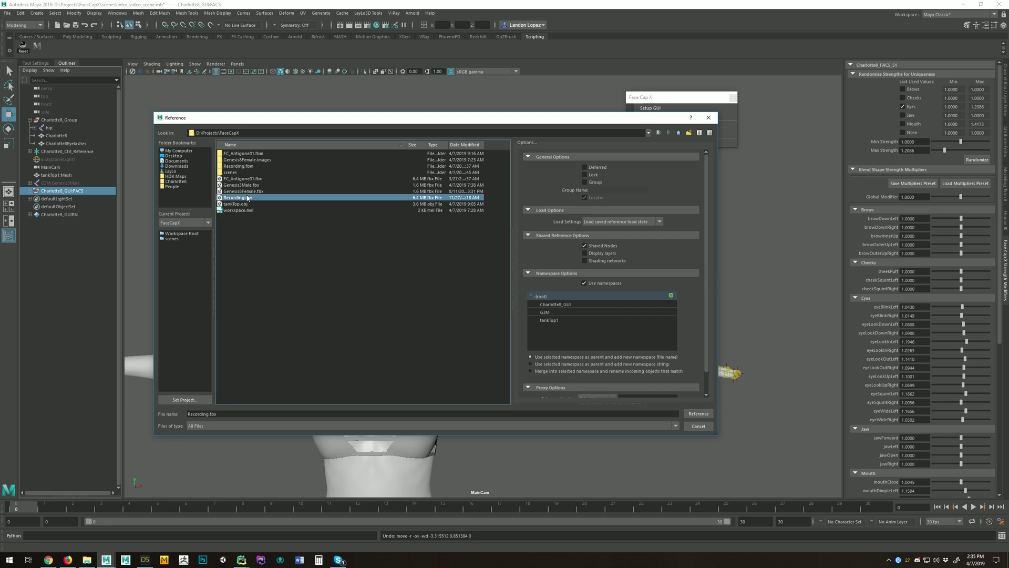
pyautogui.click(697, 413)
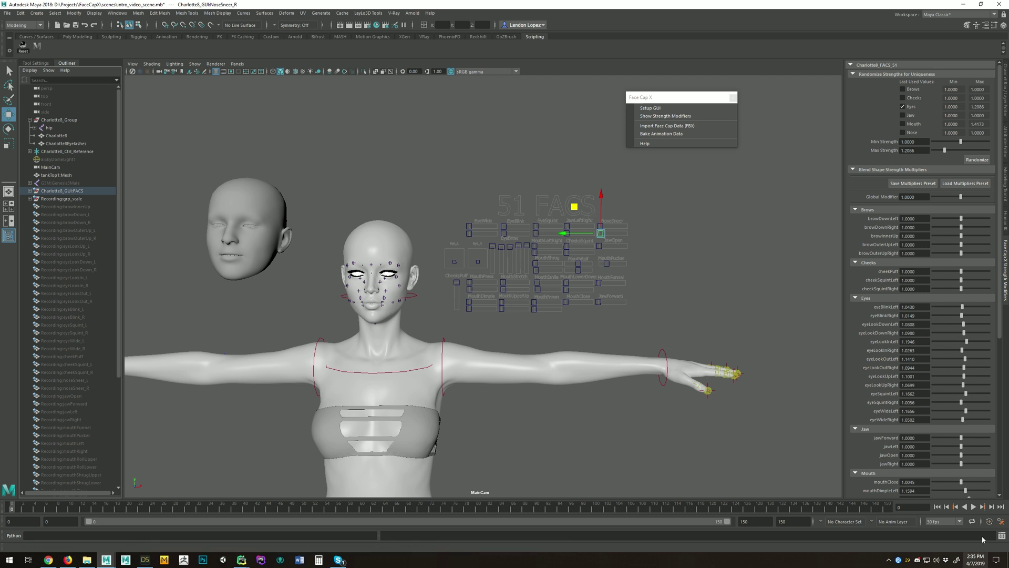
pyautogui.click(973, 506)
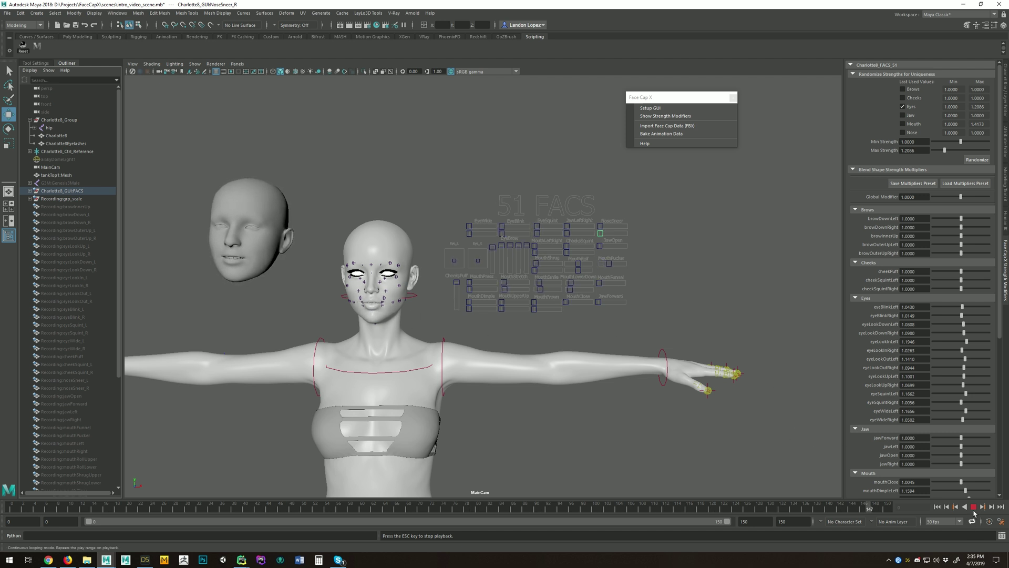
pyautogui.press('Escape')
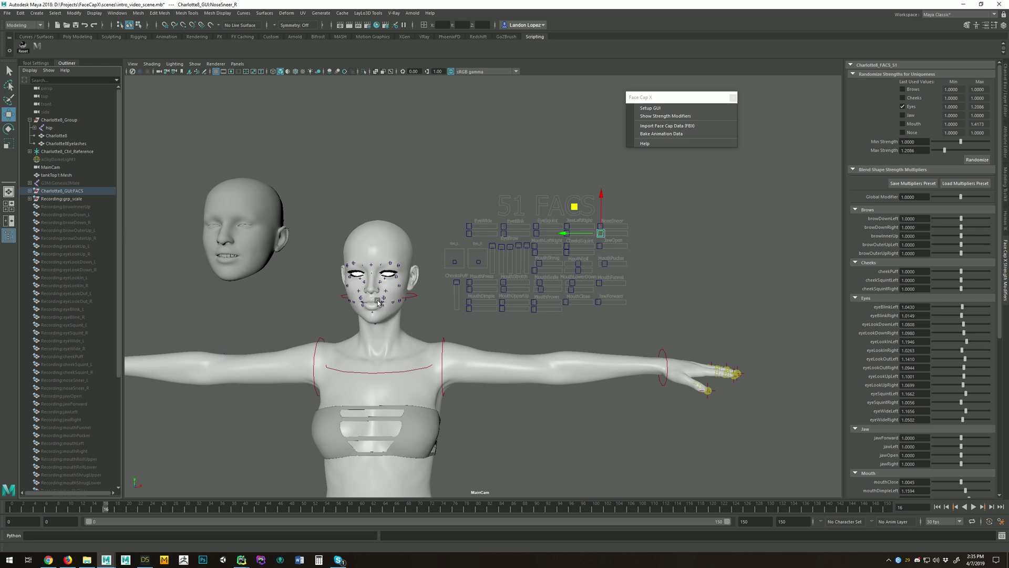
# - Bake the face capture animation onto the Charlotte8_GUI:FACS controls using the Time Slider range, and return to frame 0
pyautogui.click(74, 191)
pyautogui.click(374, 13)
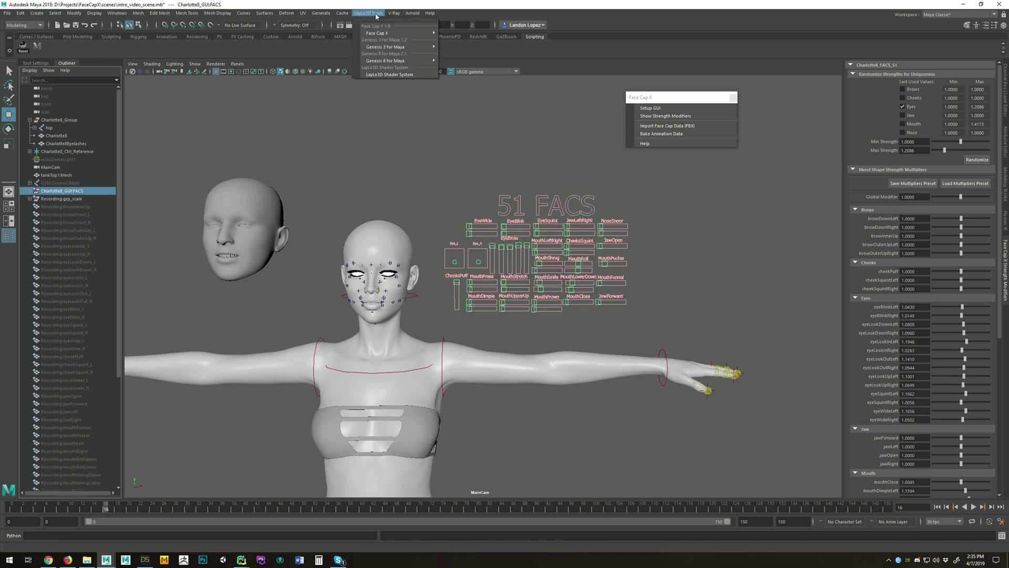
pyautogui.click(379, 14)
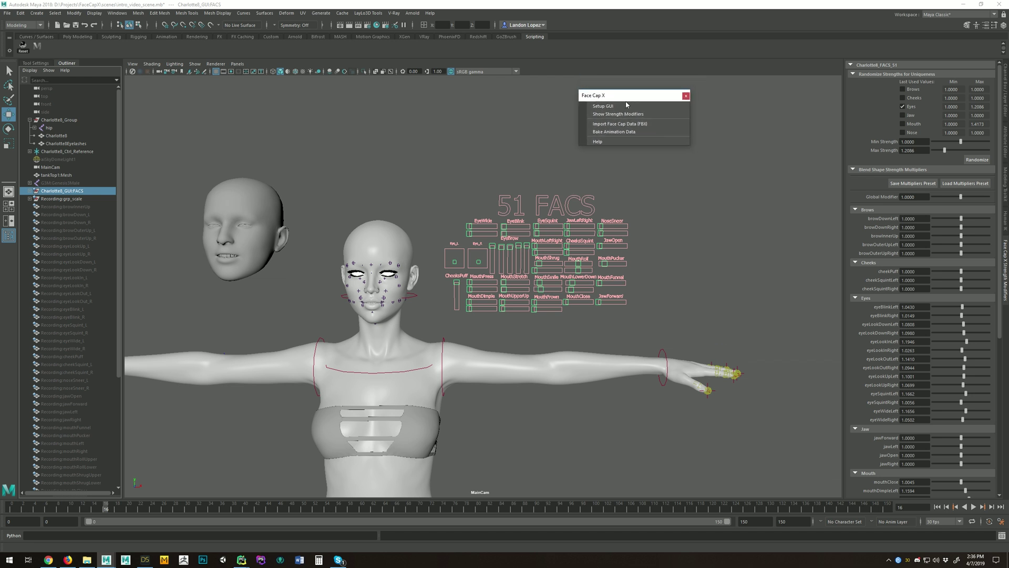
pyautogui.click(614, 131)
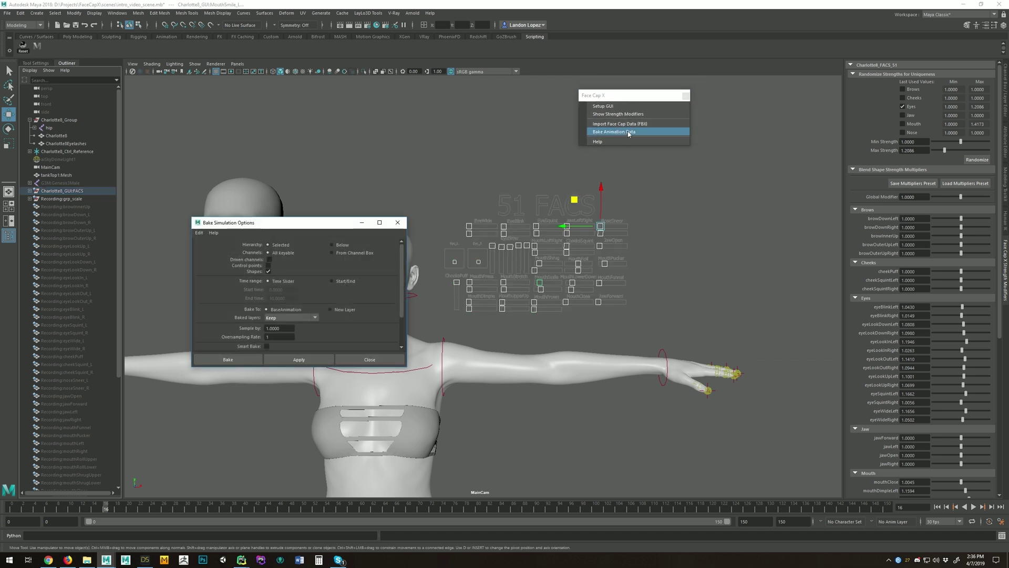
pyautogui.click(213, 232)
pyautogui.click(304, 264)
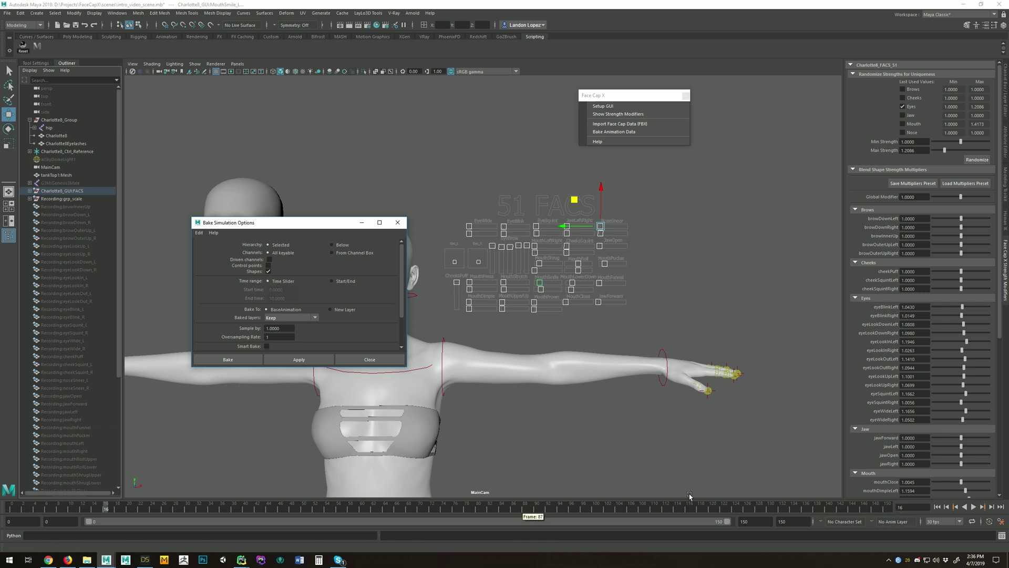
pyautogui.click(353, 282)
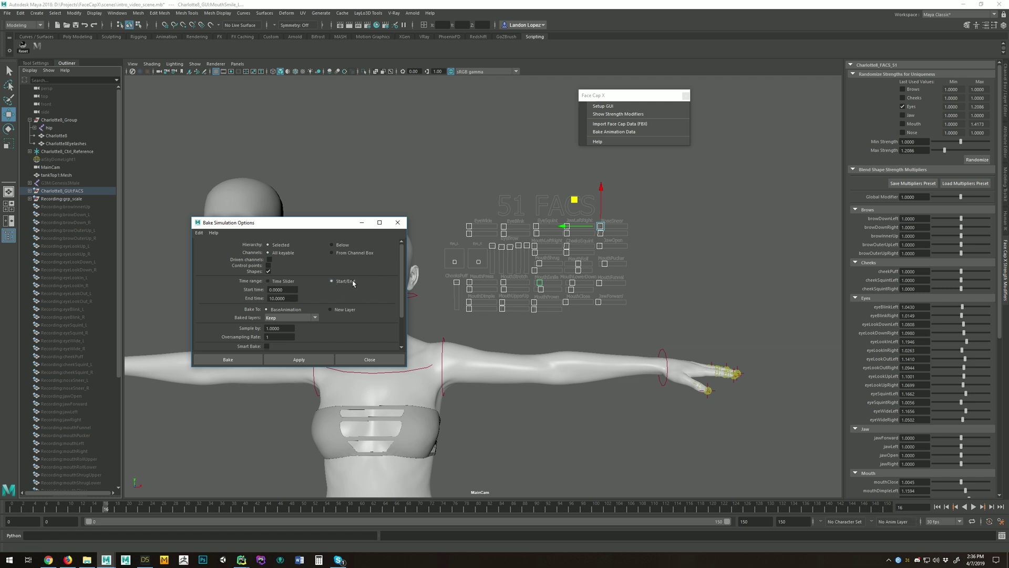
pyautogui.click(290, 282)
pyautogui.click(229, 360)
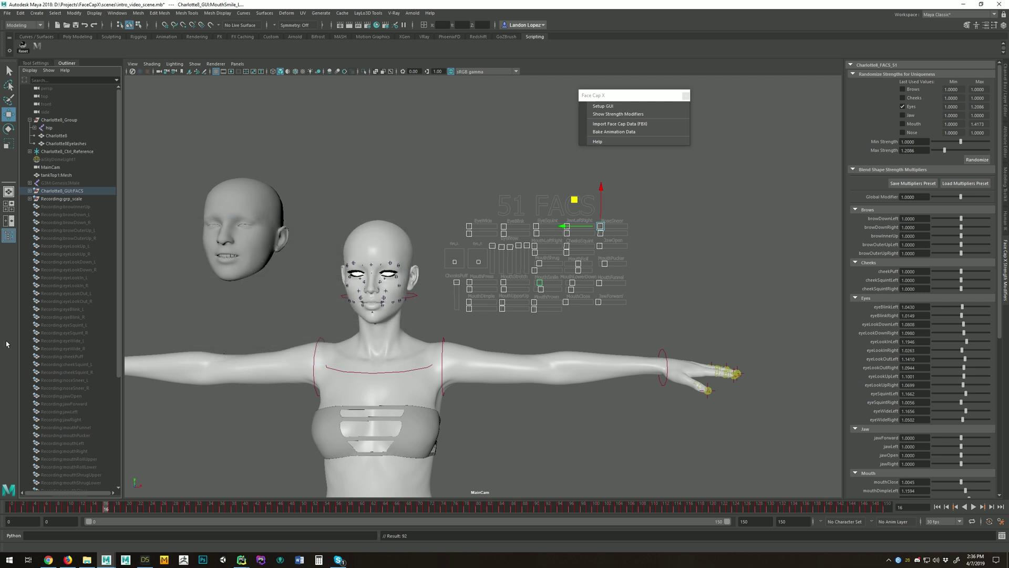
pyautogui.click(13, 506)
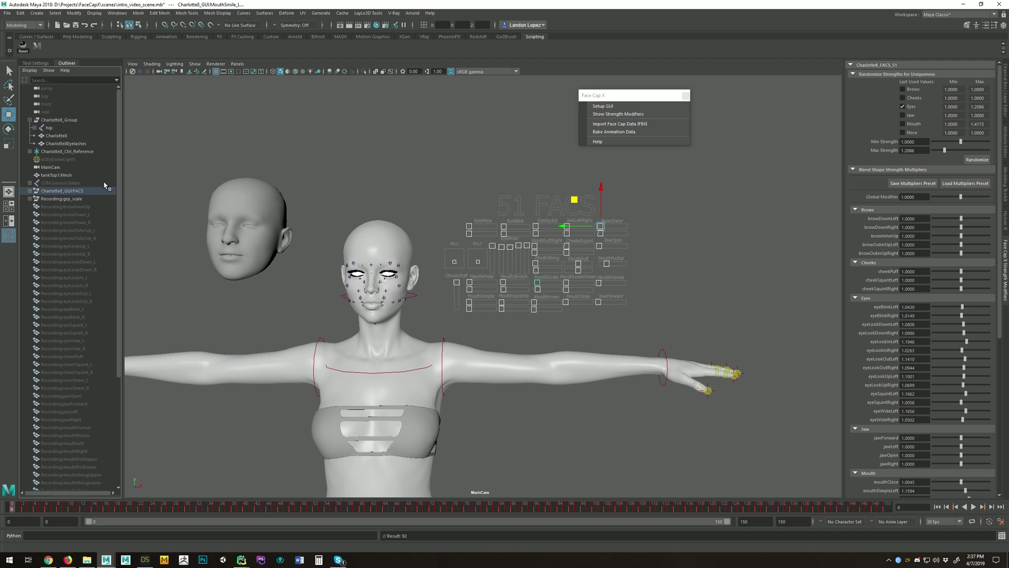
# - Move the Charlotte8_GUI:FACS control board along X to about -60.4, behind the floating capture head
pyautogui.click(86, 192)
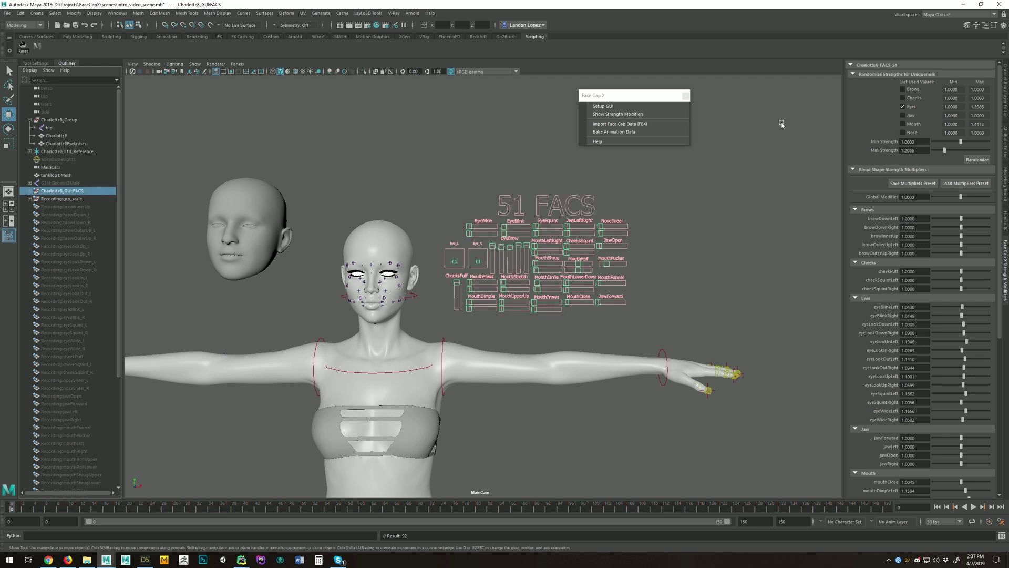
pyautogui.click(1005, 105)
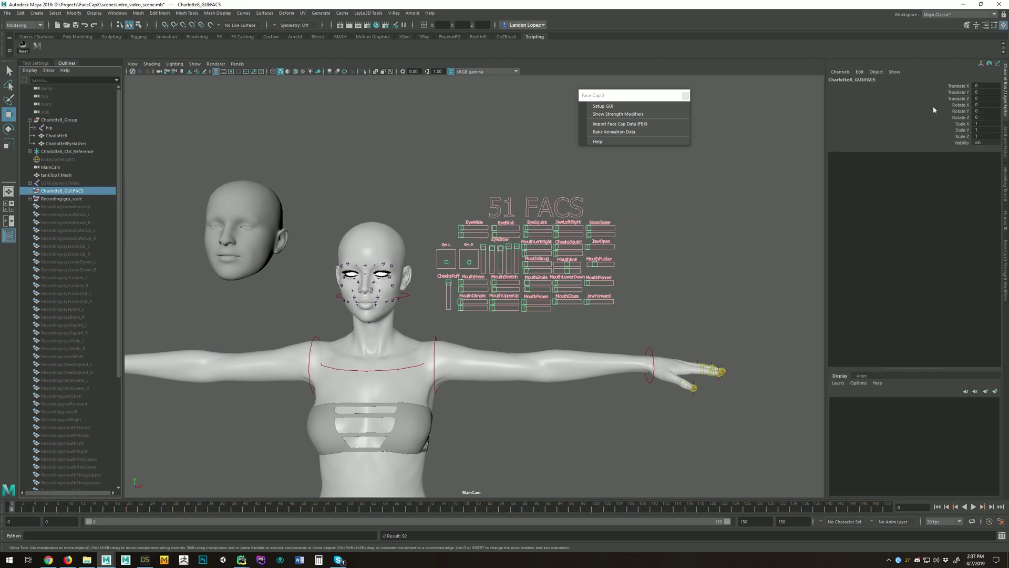
pyautogui.click(960, 86)
pyautogui.moveTo(657, 163); pyautogui.dragTo(371, 173, button='middle')
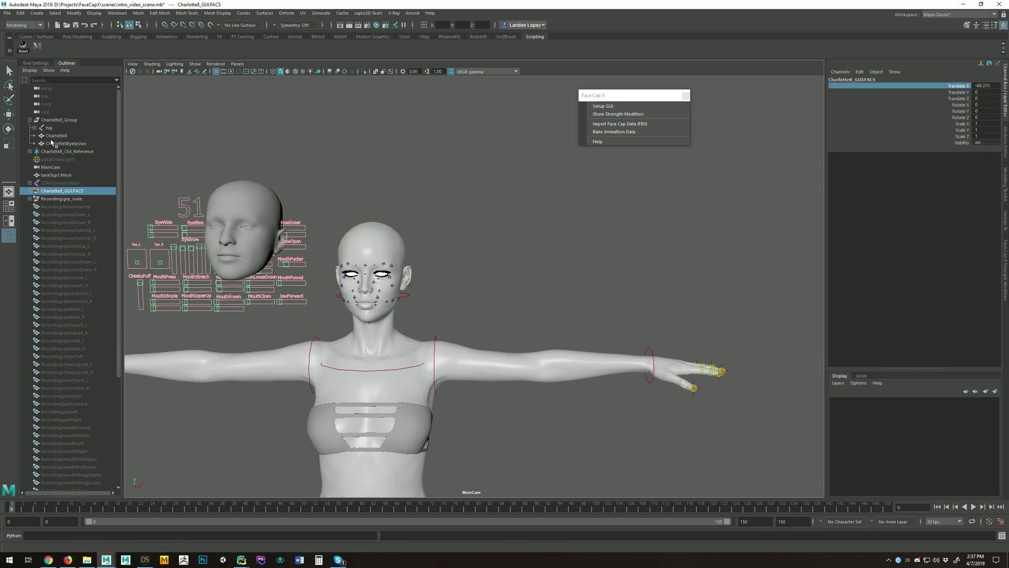
# - Unhide the G3M:Genesis3Male character
pyautogui.click(75, 184)
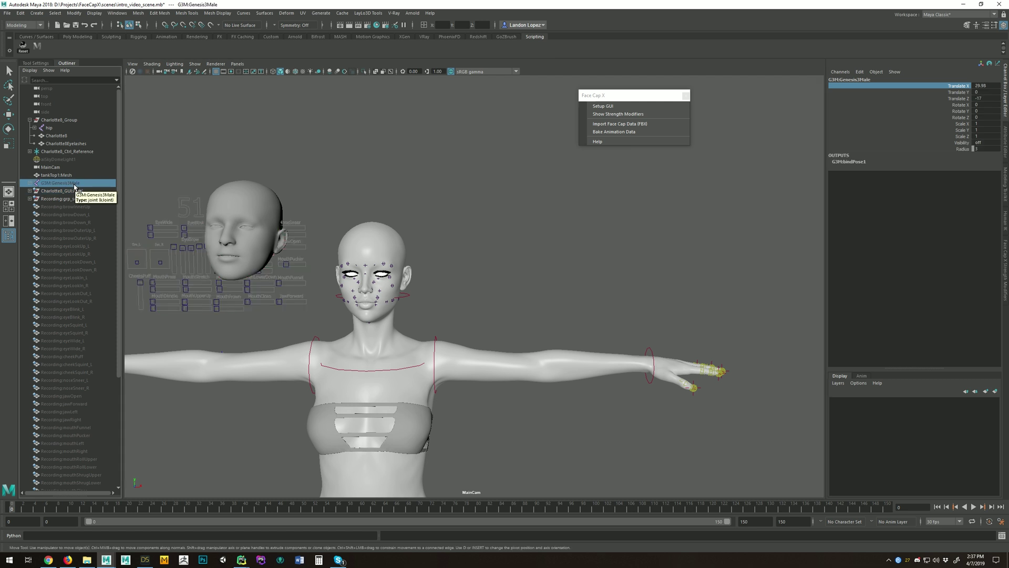
pyautogui.hotkey('ctrl', 'h')
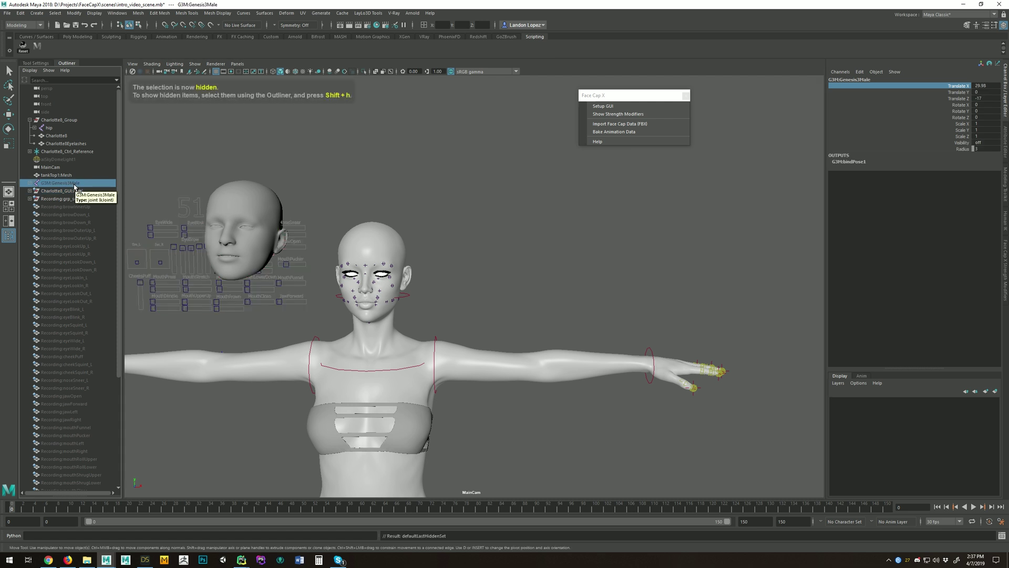
pyautogui.hotkey('shift', 'h')
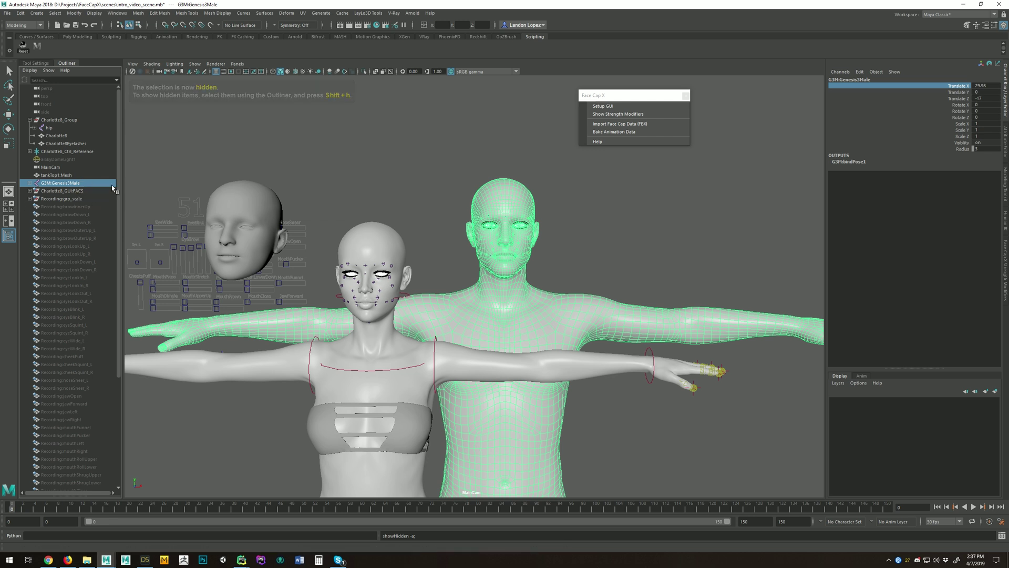
# - Set up the Face Cap X GUI on the G3M:Genesis3MaleFBXASC046Shape mesh inside the G3M:Genesis3Male hierarchy
pyautogui.click(30, 183)
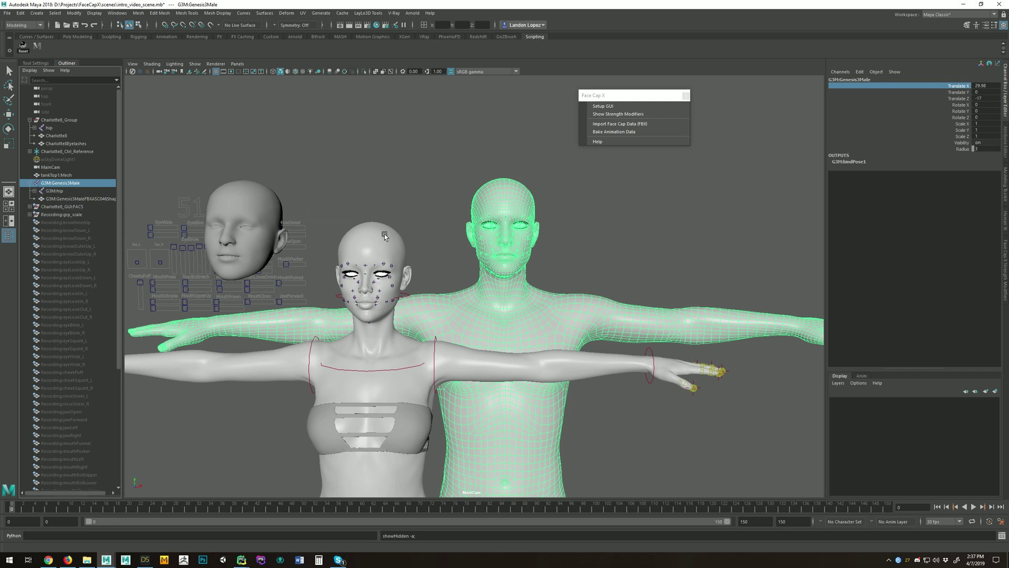
pyautogui.click(79, 198)
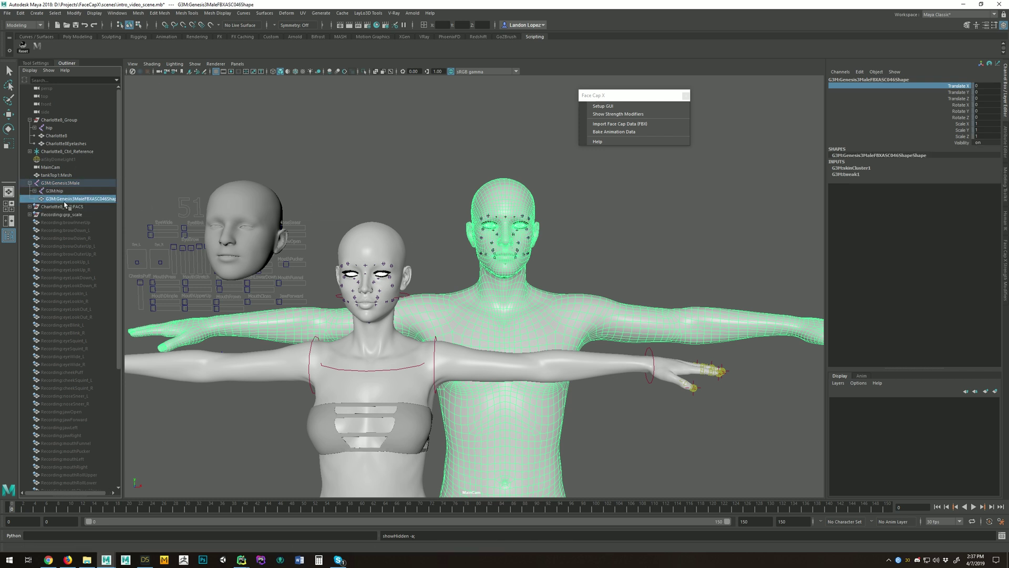
pyautogui.moveTo(74, 200); pyautogui.dragTo(898, 144)
pyautogui.moveTo(628, 194); pyautogui.dragTo(560, 282)
pyautogui.moveTo(631, 100)
pyautogui.mouseDown()
pyautogui.moveTo(589, 101)
pyautogui.moveTo(631, 100)
pyautogui.mouseUp()
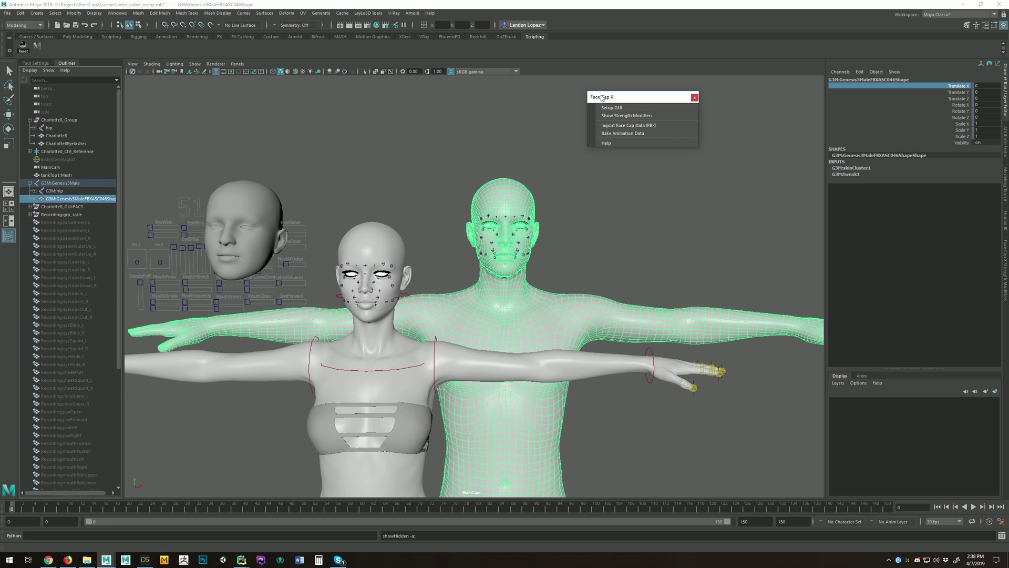
pyautogui.click(625, 107)
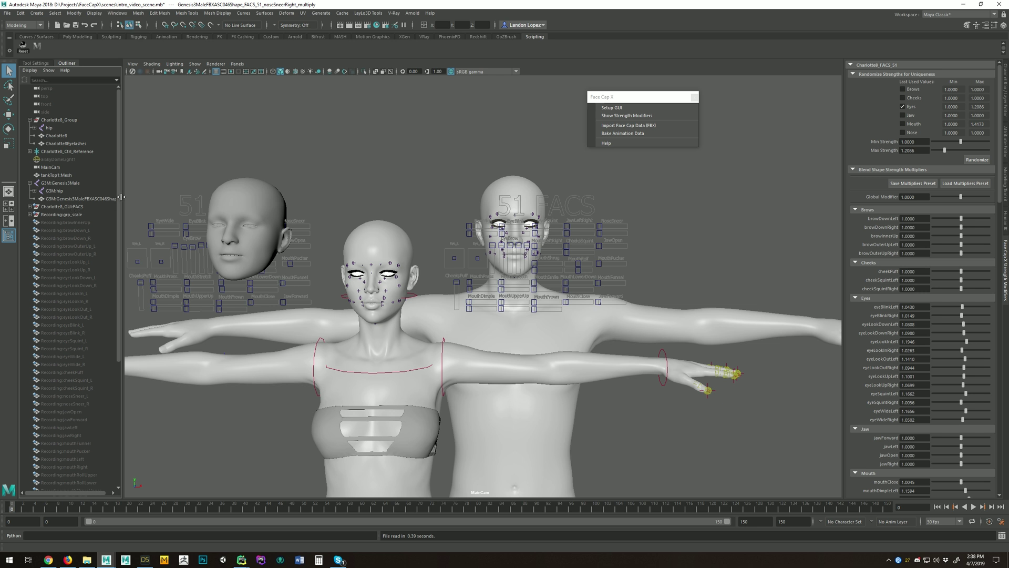
# - Move the Genesis 3 male's new FACS control board along X to about 31.2, beside his head
pyautogui.moveTo(119, 204); pyautogui.dragTo(123, 363)
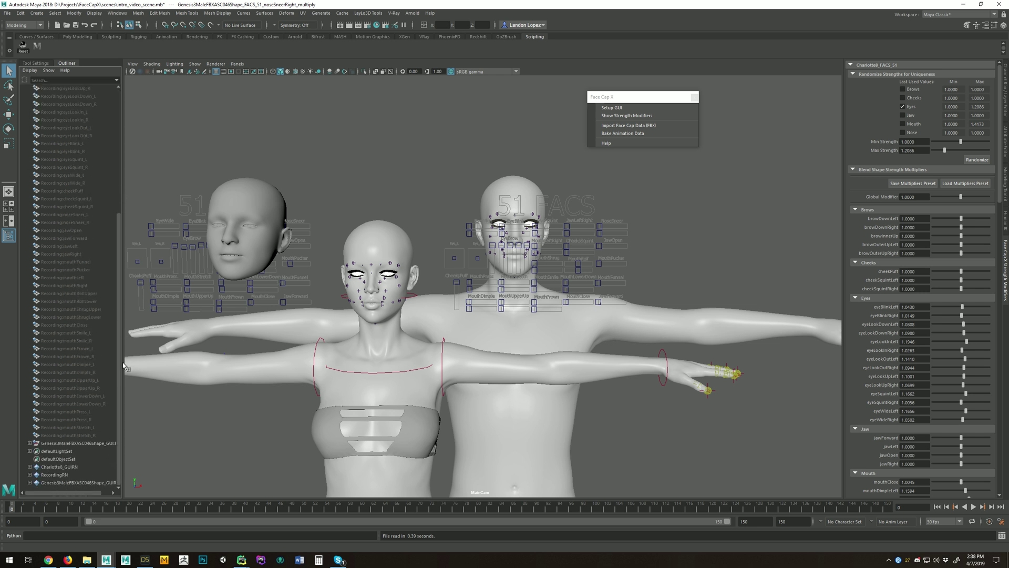
pyautogui.click(80, 443)
pyautogui.click(1005, 74)
pyautogui.click(961, 86)
pyautogui.moveTo(486, 153); pyautogui.dragTo(602, 137, button='middle')
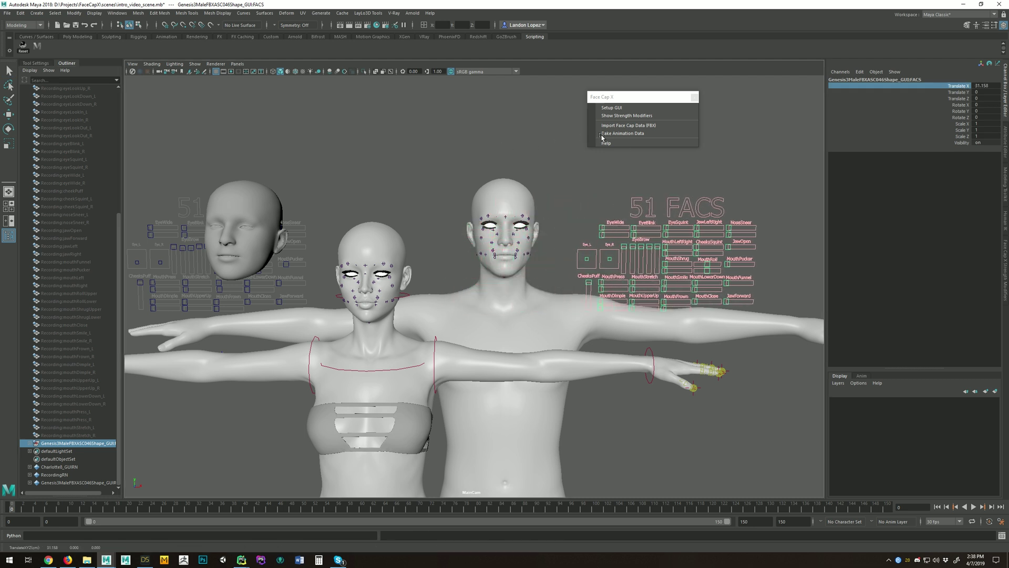
# - Select both eye-look controls on the Genesis 3 male's 51 FACS board
pyautogui.press('q')
pyautogui.click(575, 254)
pyautogui.moveTo(580, 249); pyautogui.dragTo(618, 263)
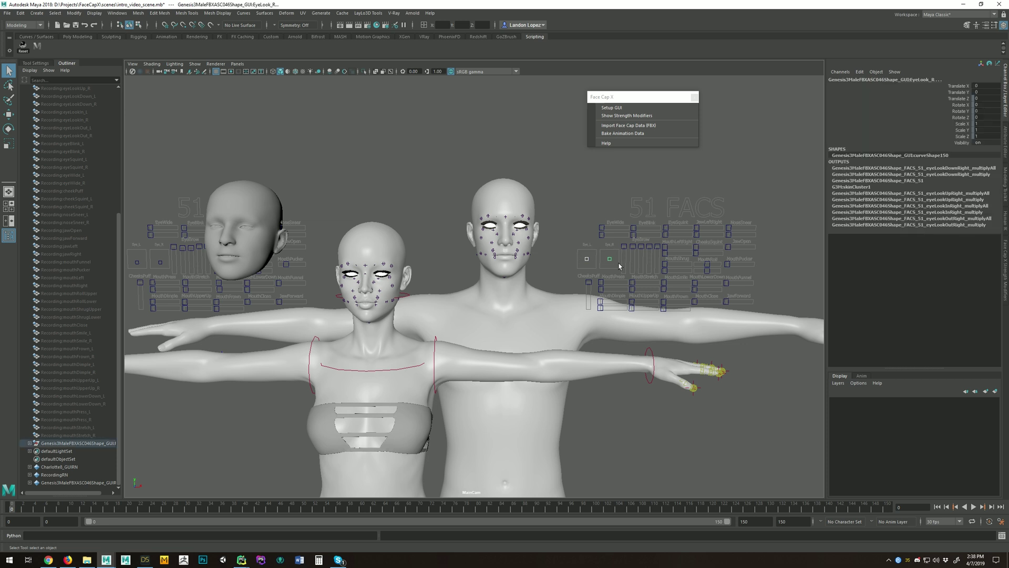
# - Import the Face Cap data from FC_Antigone01.fbx onto the Genesis 3 male's FACS control group and play back the animation
pyautogui.click(109, 443)
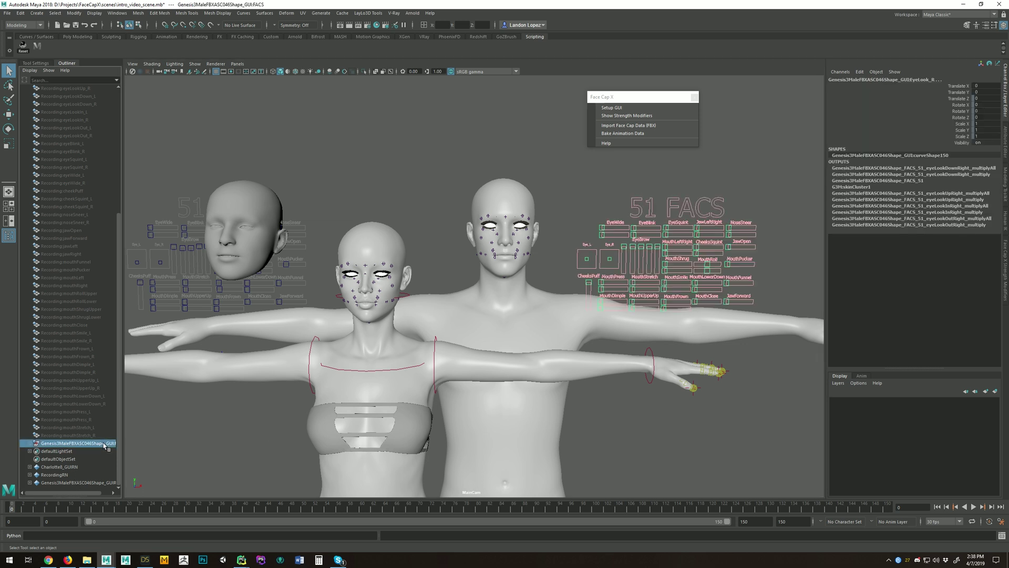
pyautogui.click(670, 127)
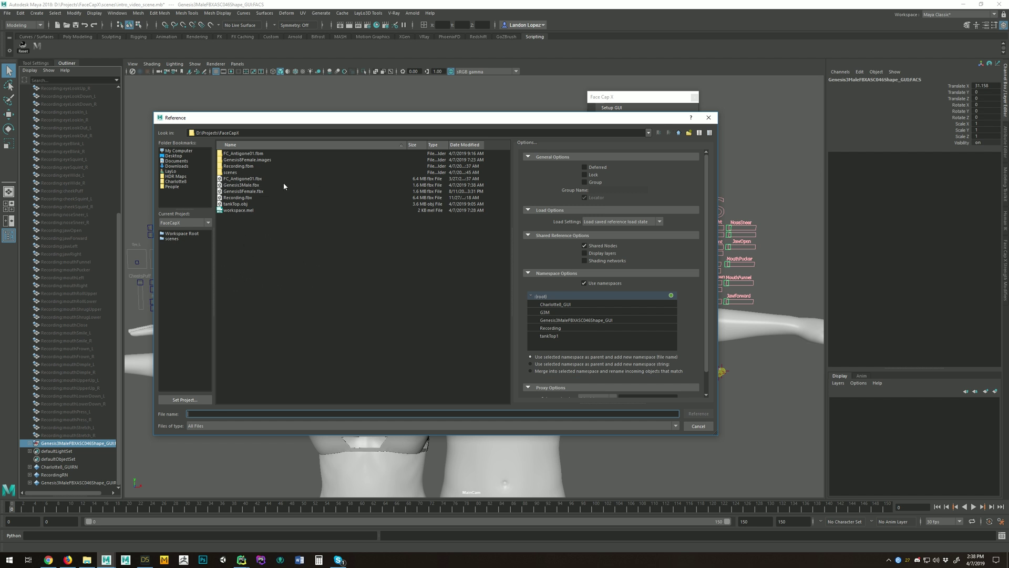
pyautogui.click(245, 180)
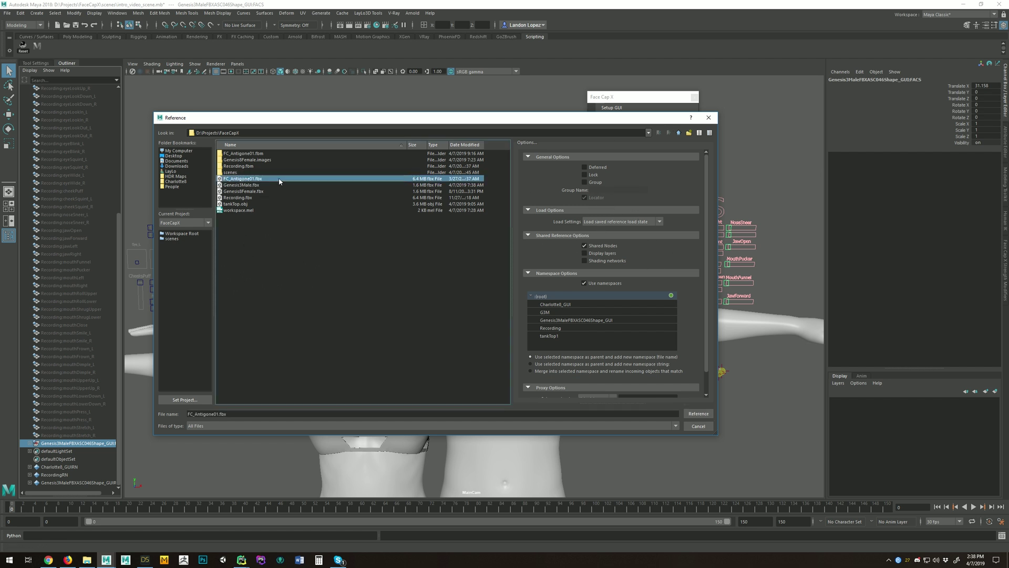
pyautogui.click(698, 413)
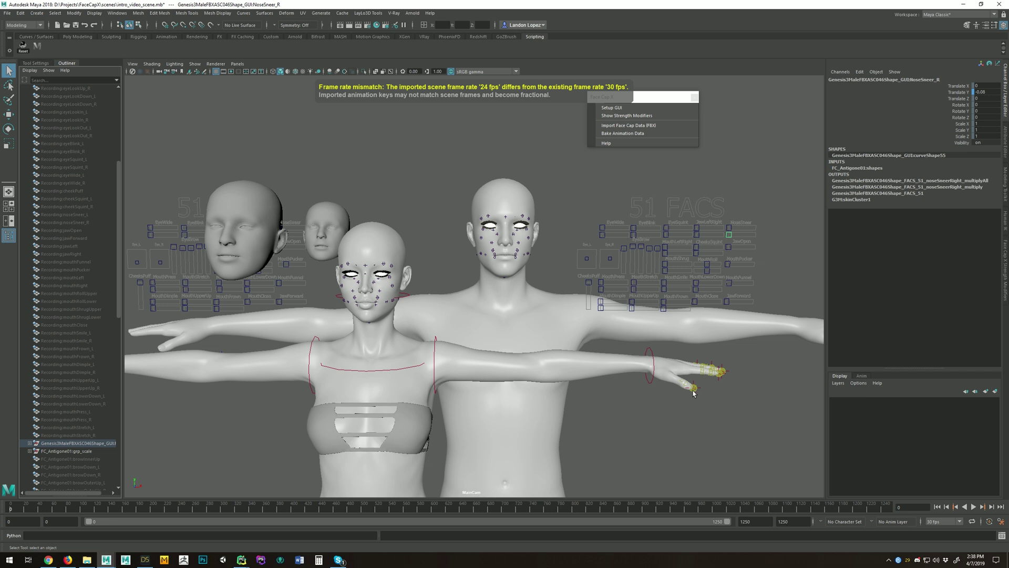
pyautogui.click(974, 506)
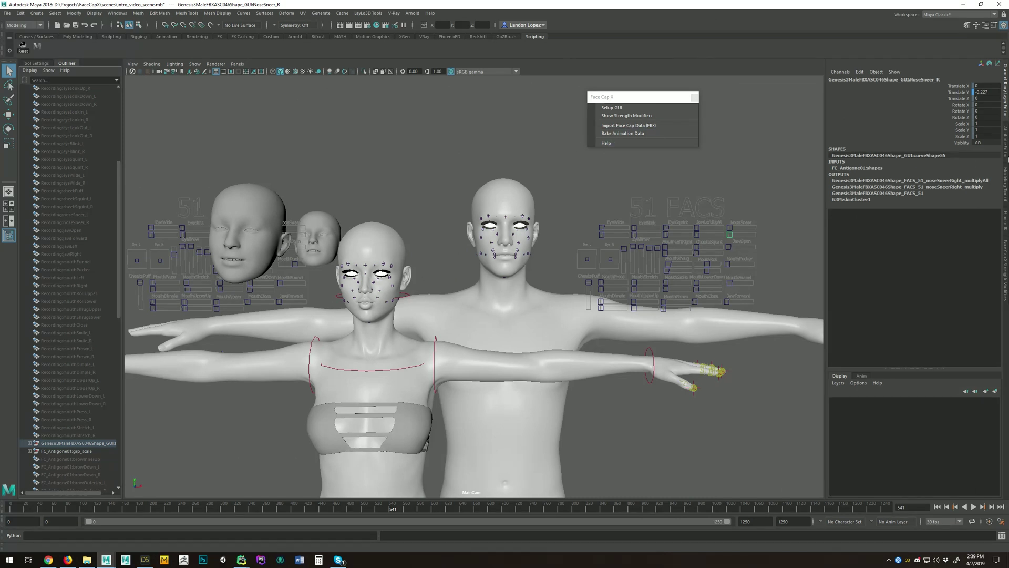
# - Examine the Face Cap X randomize settings, strength multipliers and scene management options of the Charlotte8 and Genesis 3 male FACS_51 sets
pyautogui.click(1005, 262)
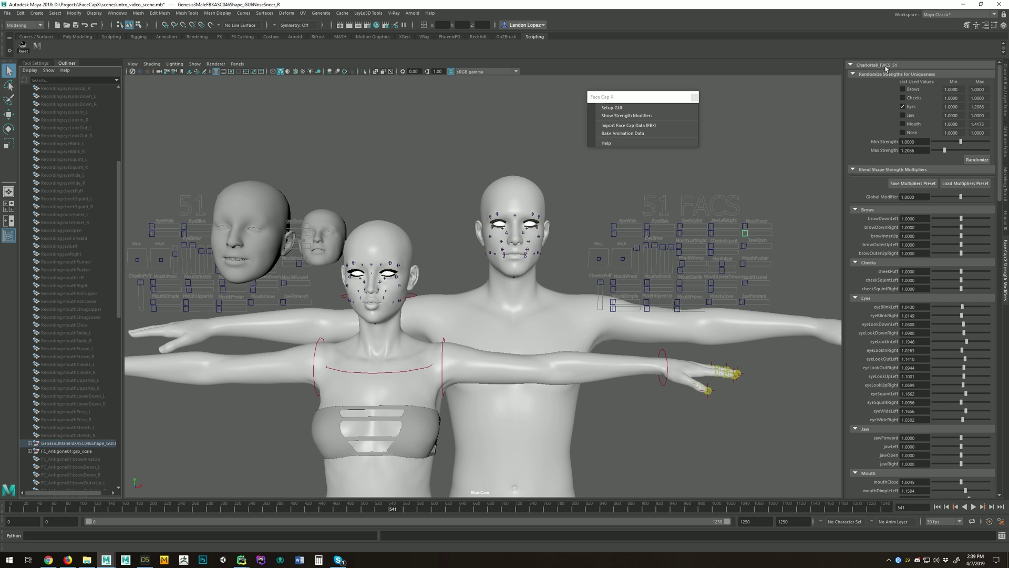
pyautogui.click(851, 65)
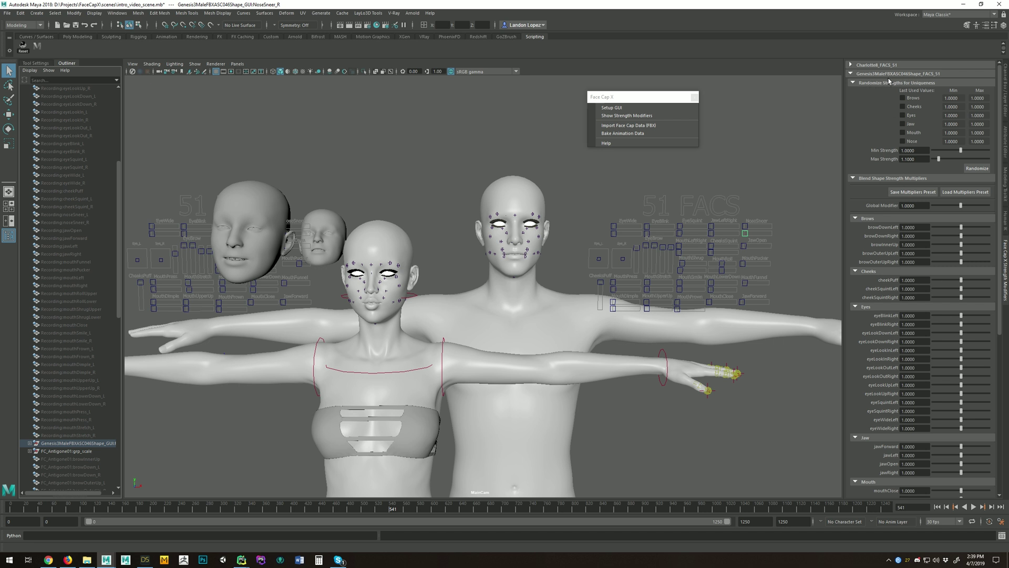
pyautogui.scroll(-9, 901, 141)
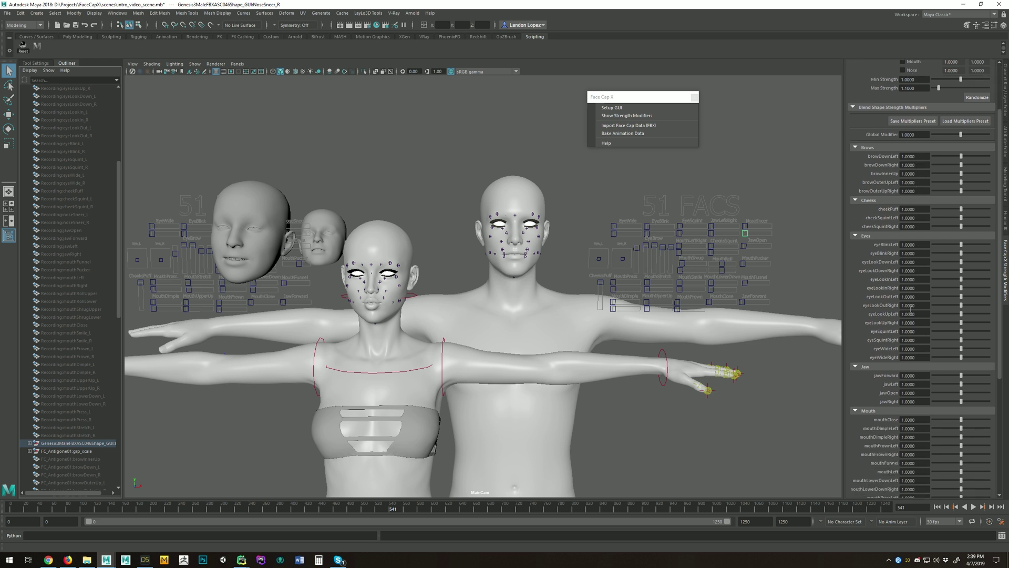
pyautogui.scroll(9, 917, 404)
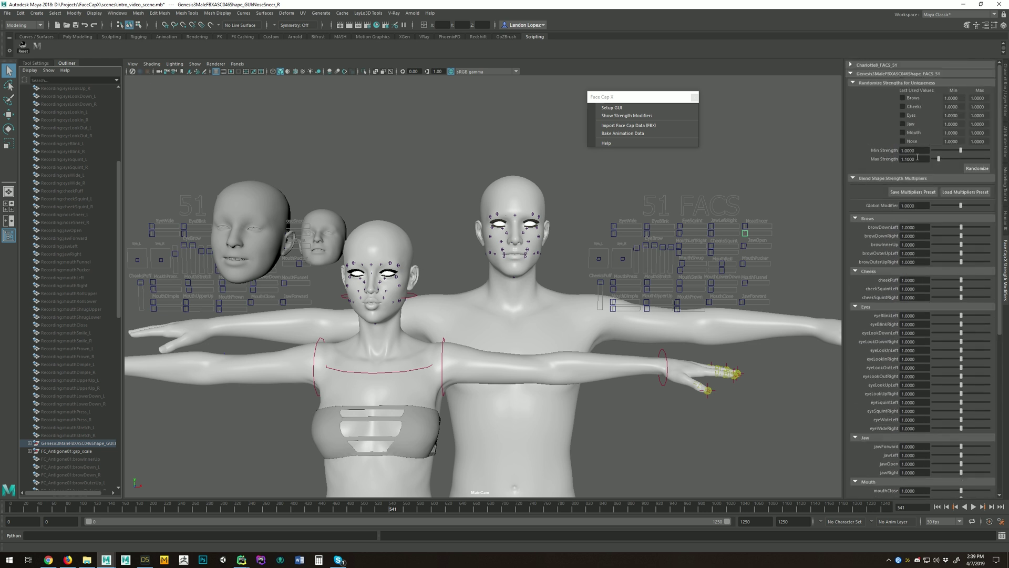
pyautogui.scroll(-5, 902, 331)
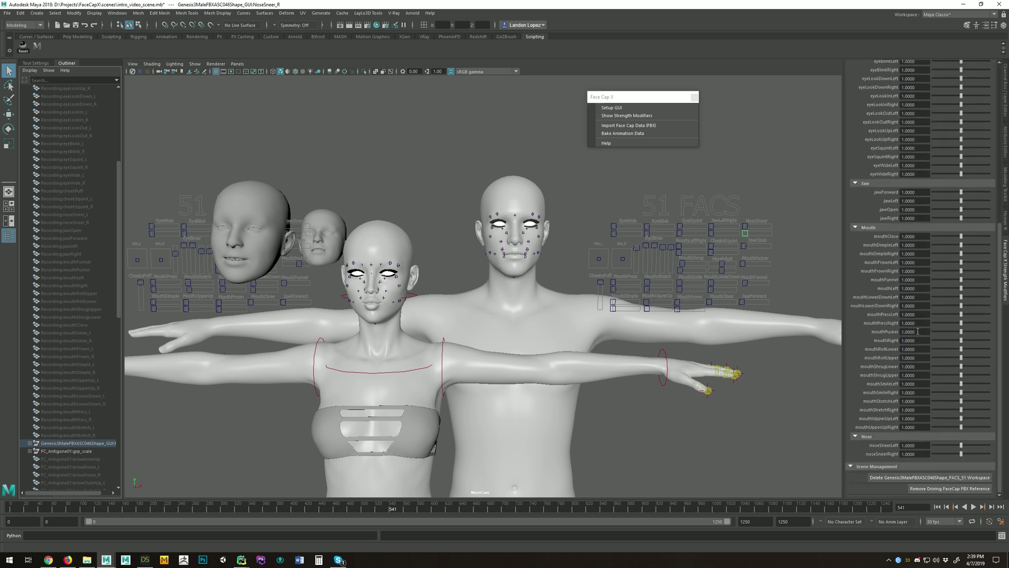
pyautogui.scroll(5, 902, 331)
pyautogui.click(851, 65)
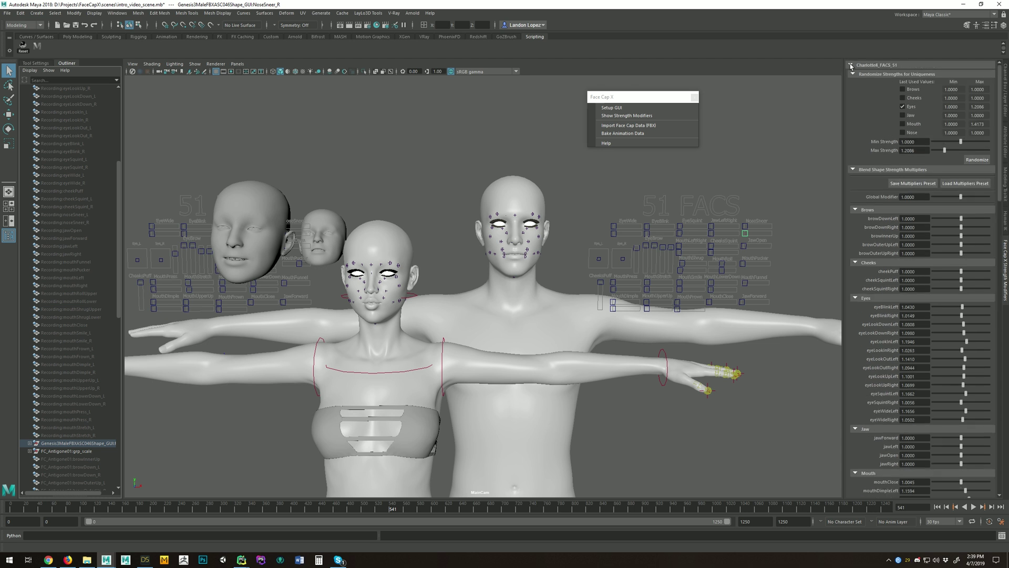
pyautogui.click(857, 65)
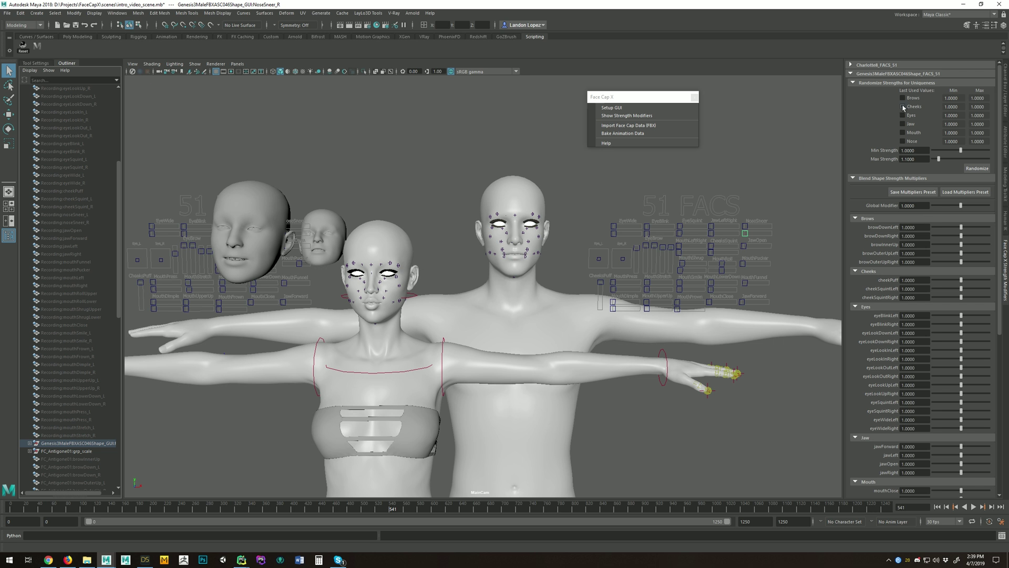
# - Delete the Genesis3MaleFBXASC046Shape_FACS_51 workspace from the scene
pyautogui.scroll(-10, 920, 157)
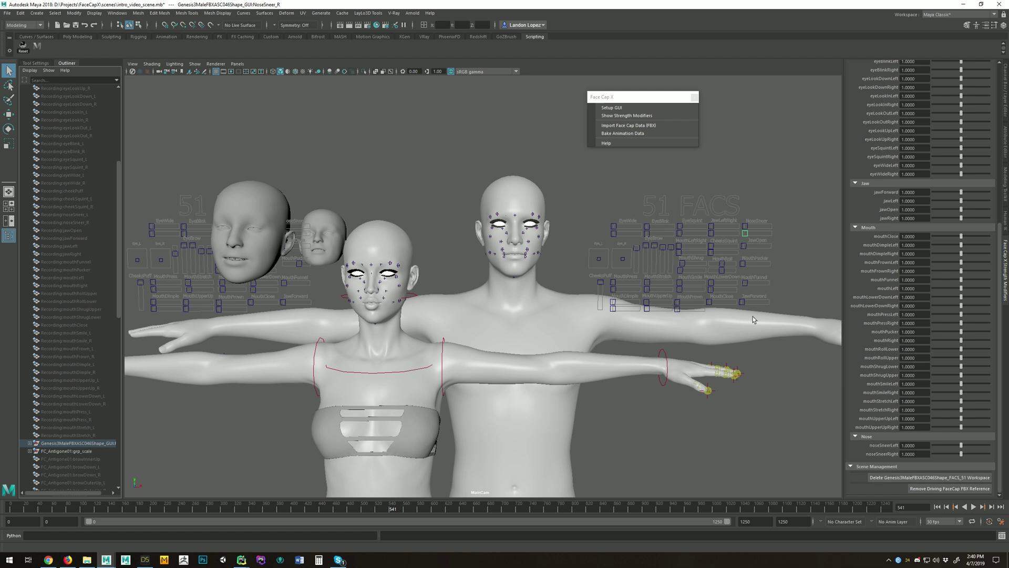
pyautogui.click(934, 478)
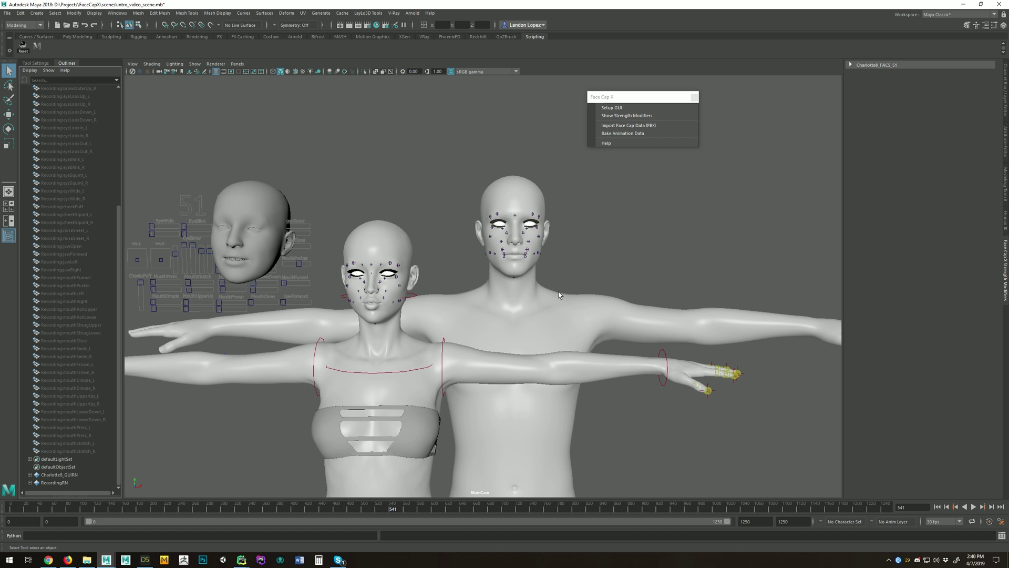
pyautogui.scroll(7, 72, 343)
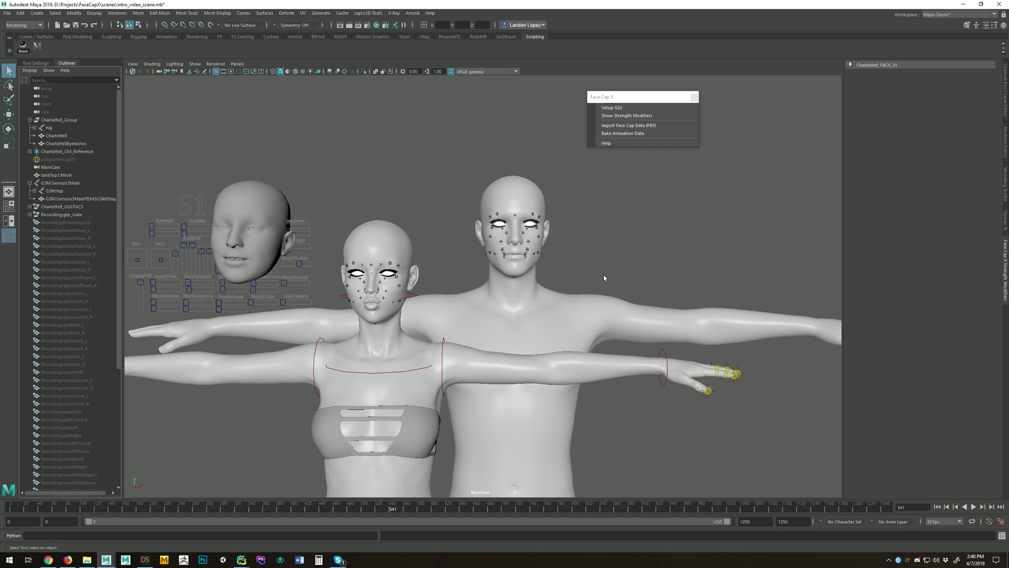
# - Review the Charlotte8_FACS_51 strength multipliers down to its scene management options
pyautogui.click(851, 65)
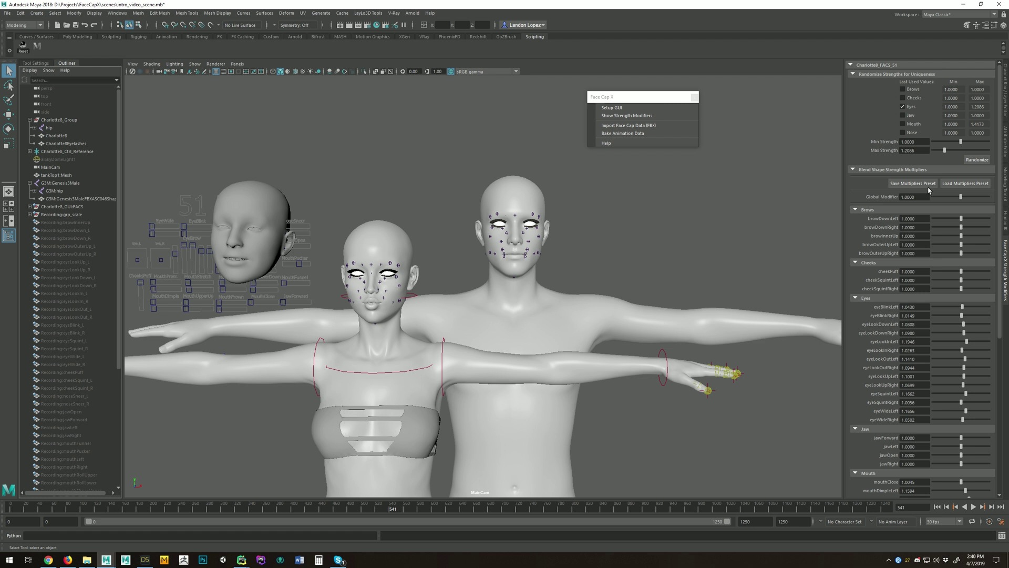
pyautogui.scroll(-3, 888, 200)
pyautogui.scroll(3, 890, 221)
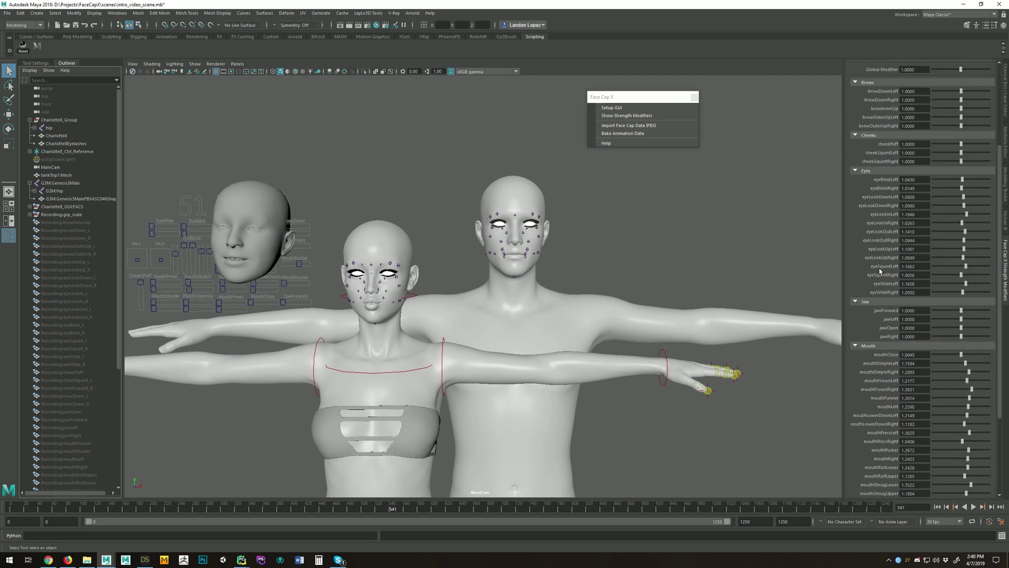
pyautogui.scroll(-8, 889, 222)
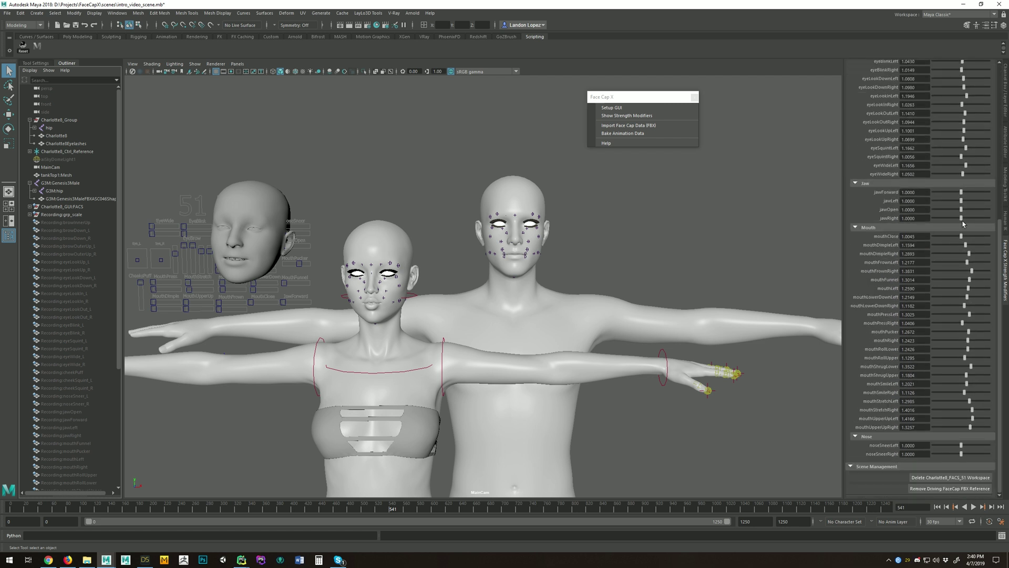